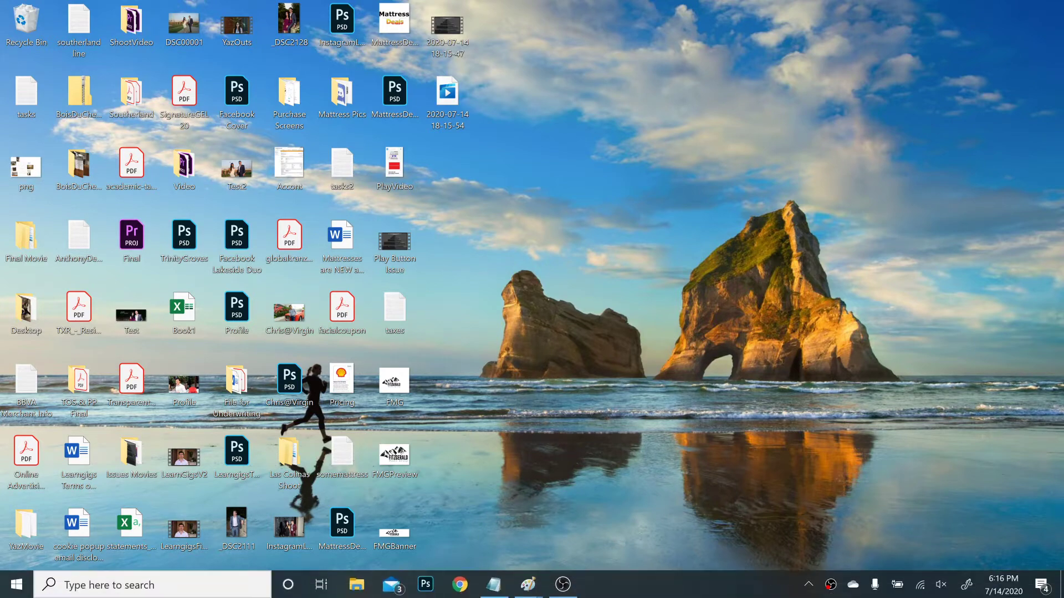
Open the SummerDev2020 folder on the Windows (C:) drive in a maximized File Explorer window.
click(355, 582)
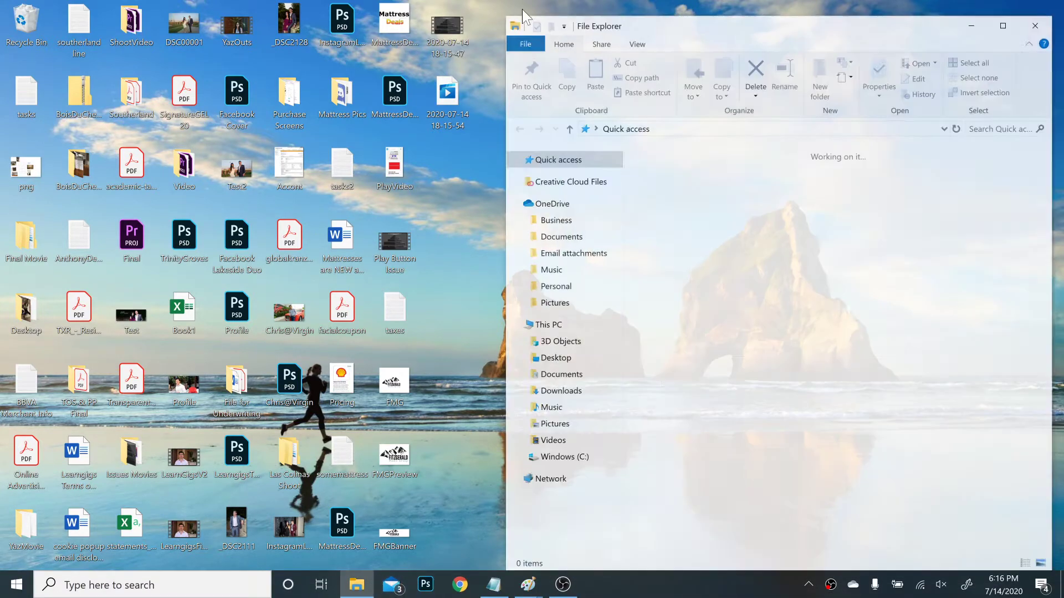
double_click(791, 28)
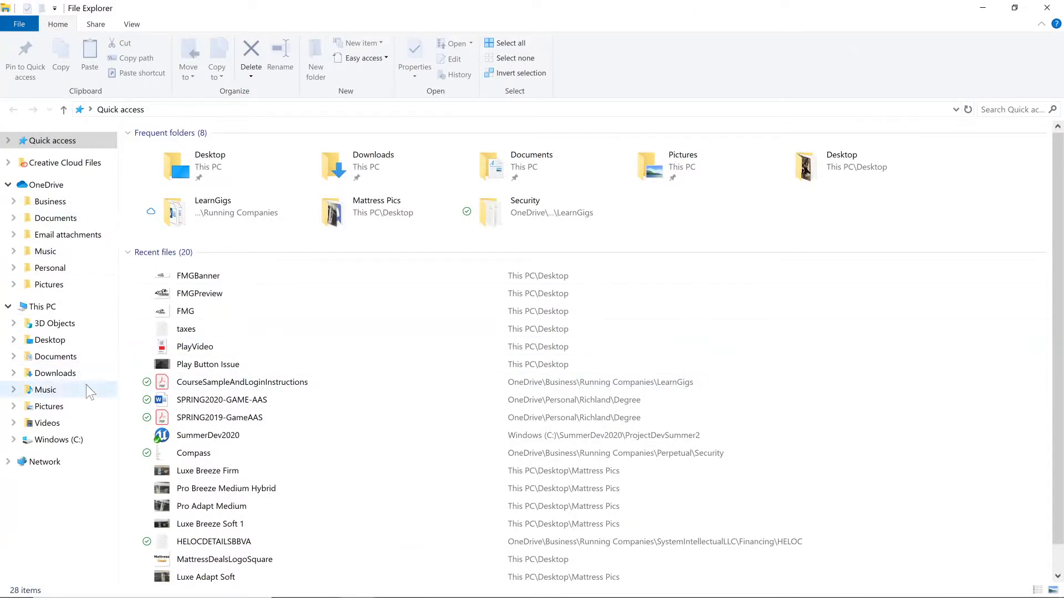
click(64, 440)
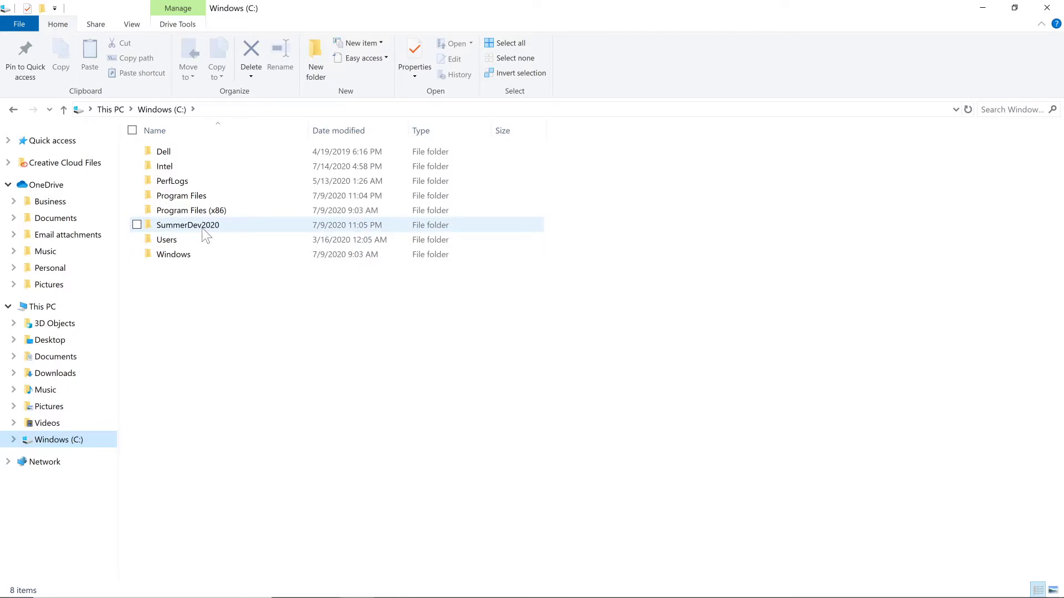
double_click(203, 227)
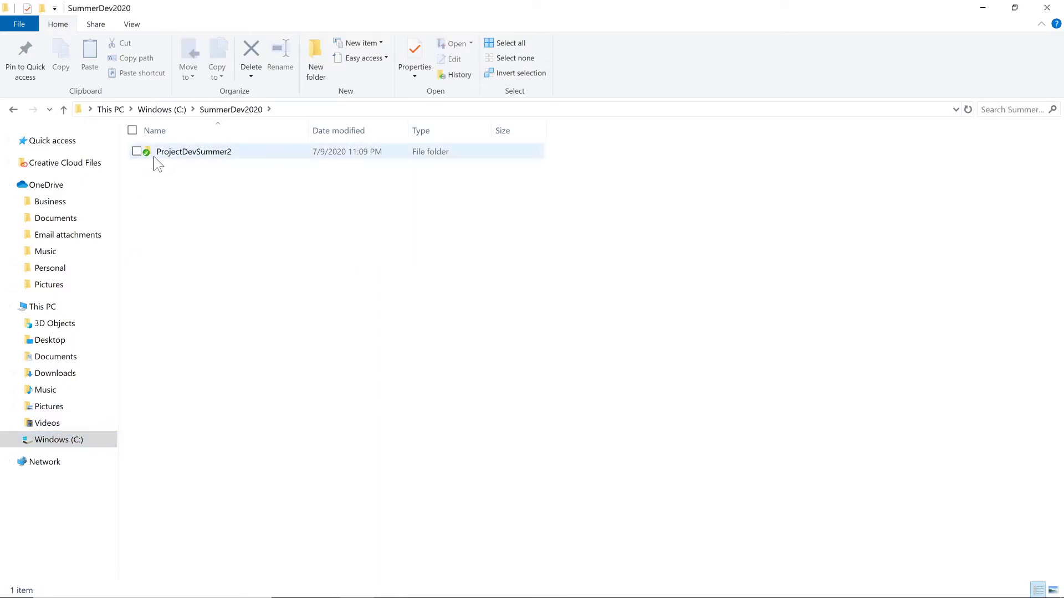
Fetch from the origin remote for the ProjectDevSummer2 repository with TortoiseGit, keeping the default options.
right_click(195, 155)
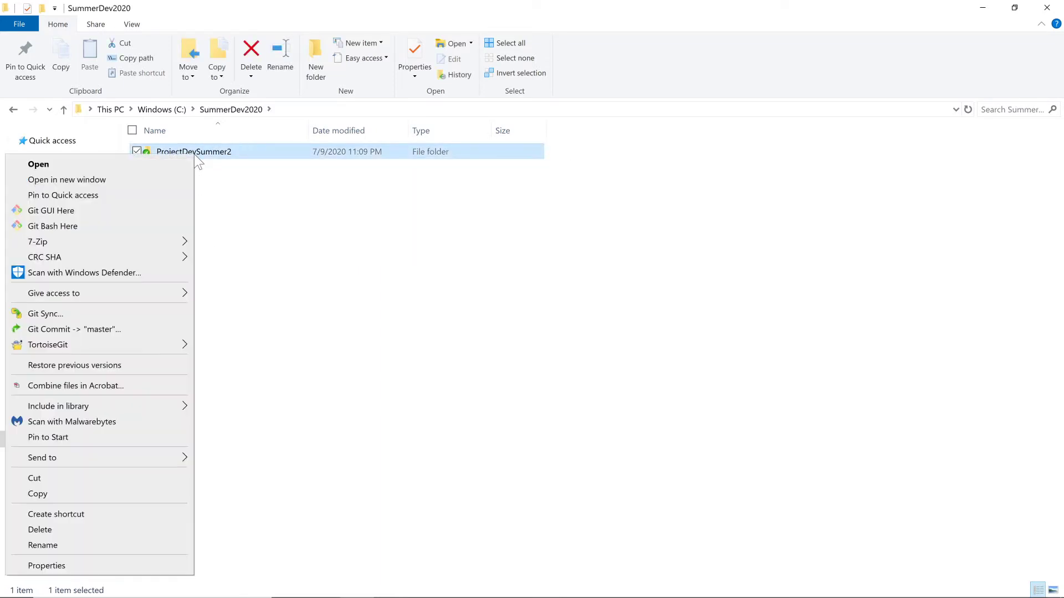
mouse_move(128, 349)
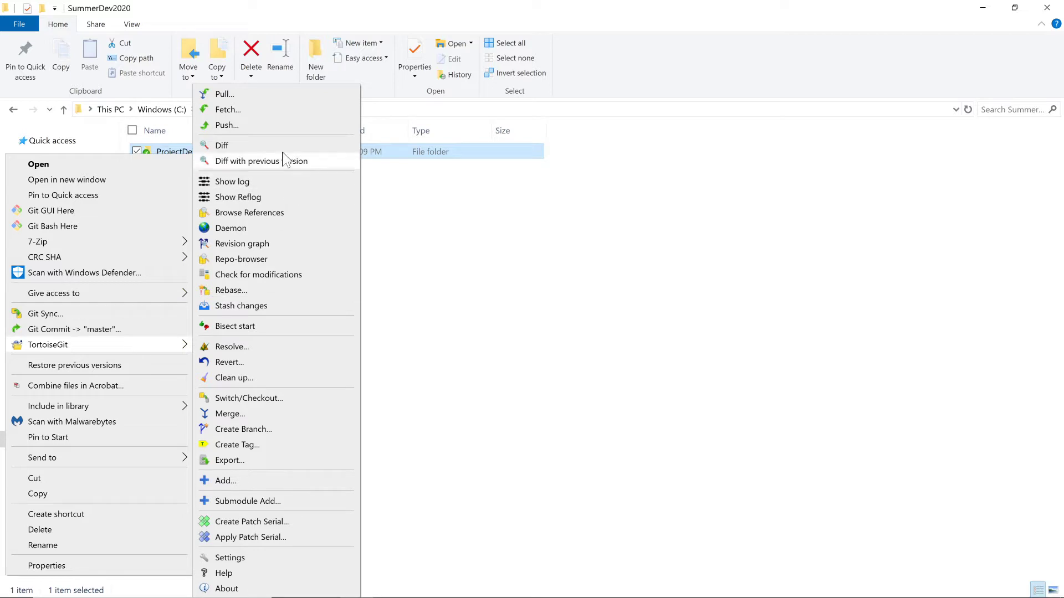
click(275, 111)
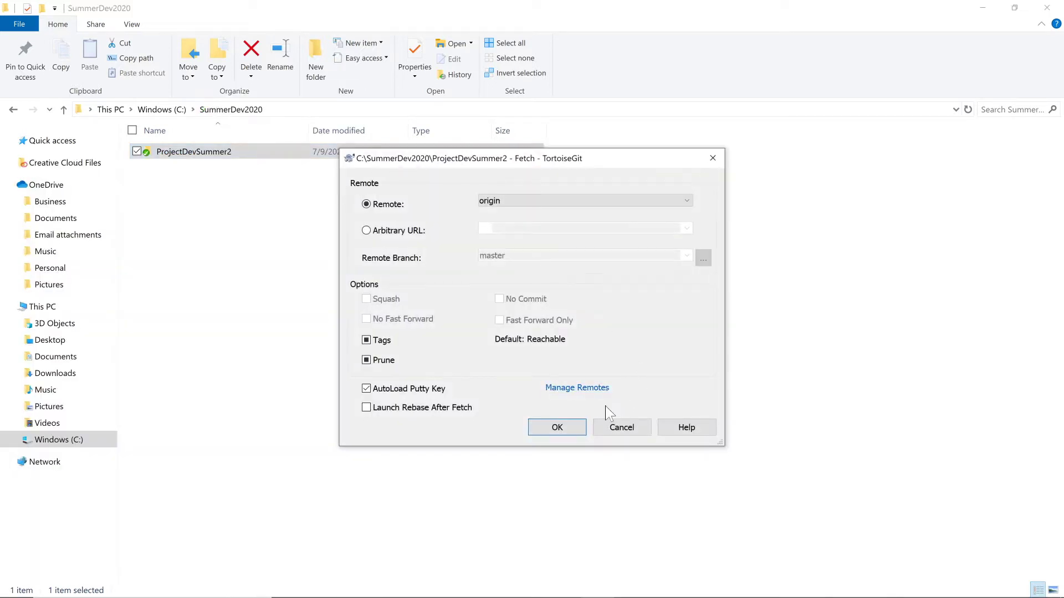
click(565, 423)
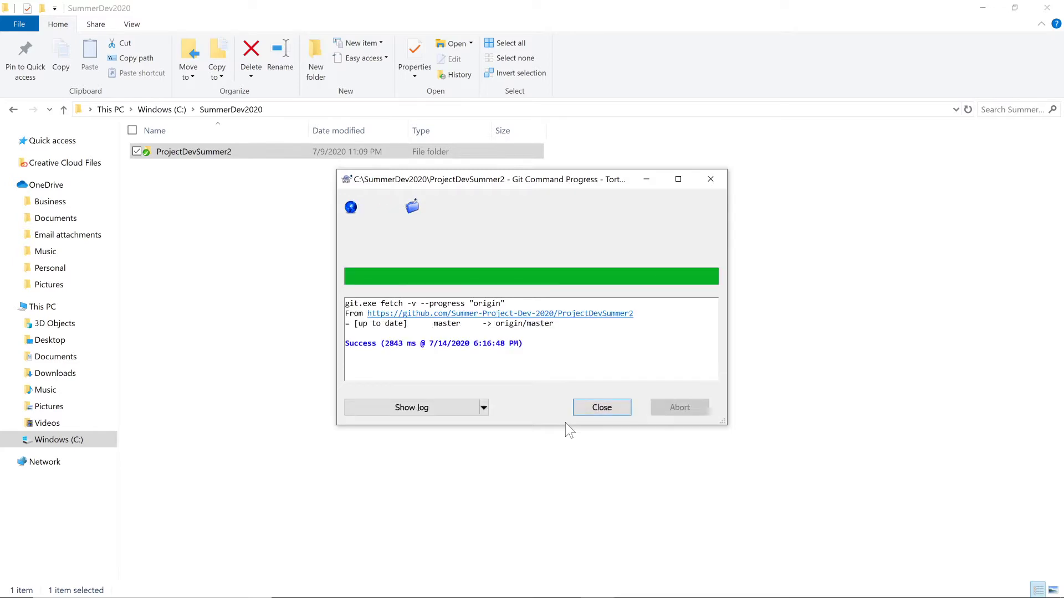
click(601, 408)
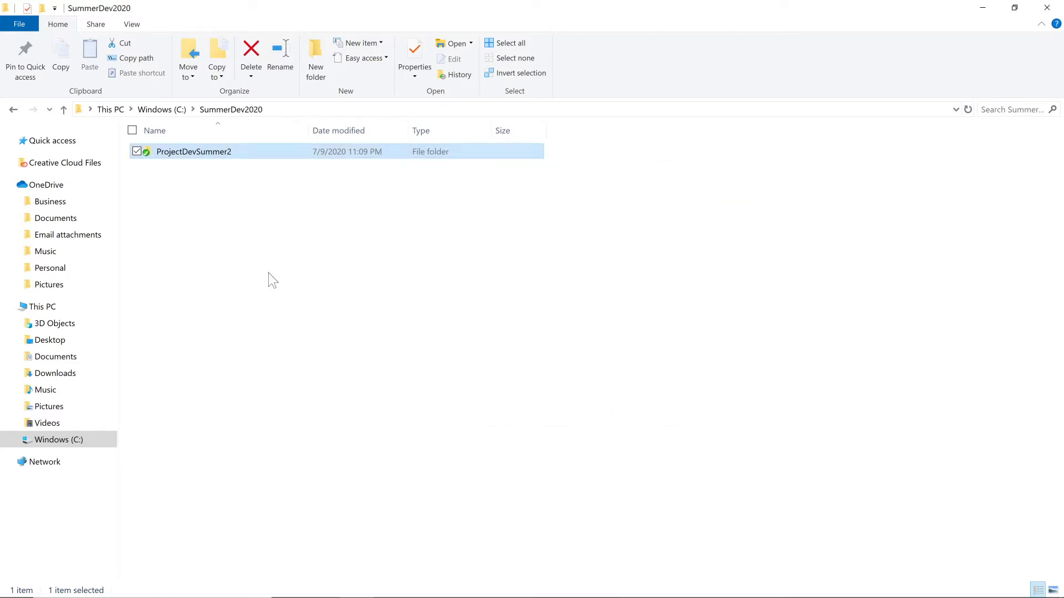
Pull the master branch from origin into ProjectDevSummer2 with TortoiseGit.
right_click(211, 154)
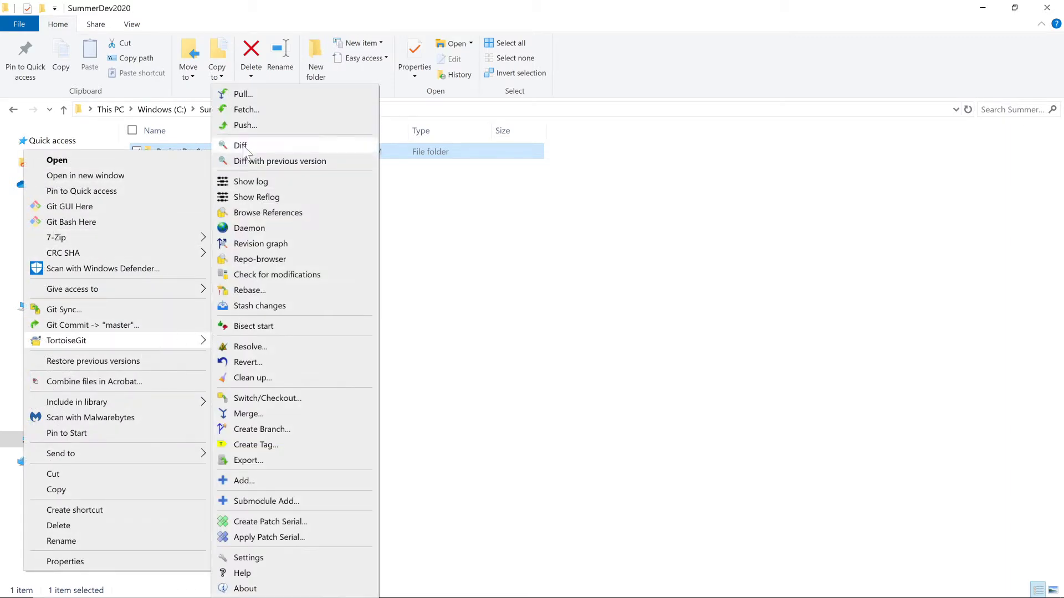
click(236, 96)
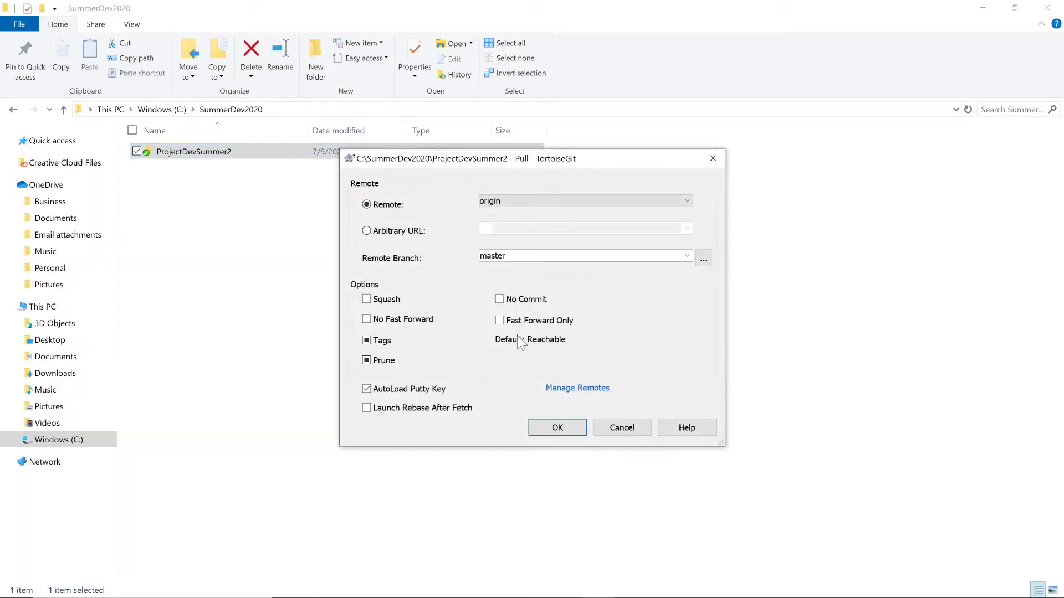
click(555, 427)
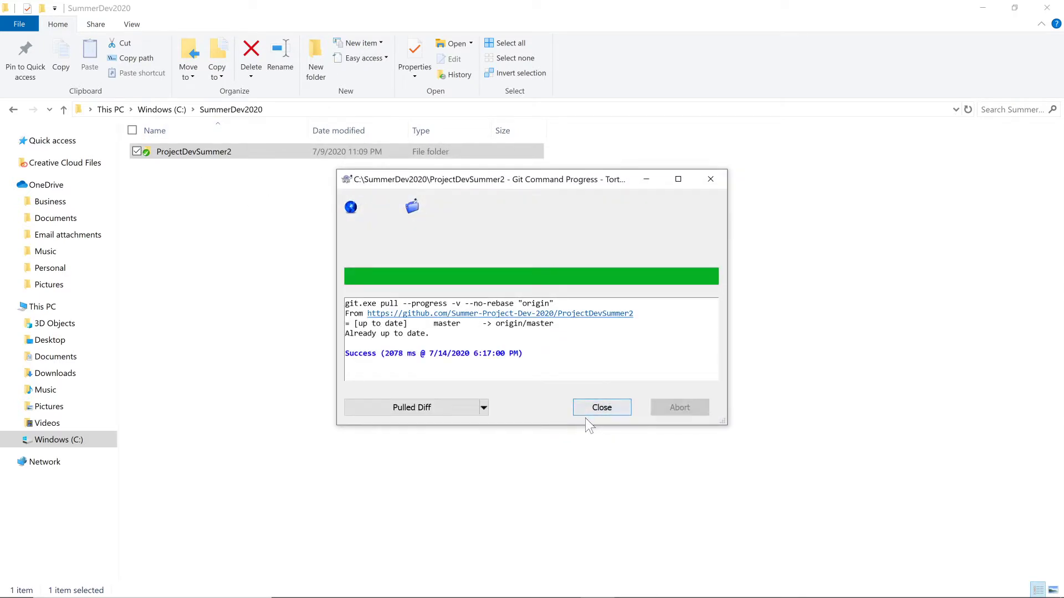
click(601, 409)
Open the SummerDev2020 Unreal Engine project from the ProjectDevSummer2 folder and minimize File Explorer.
double_click(248, 154)
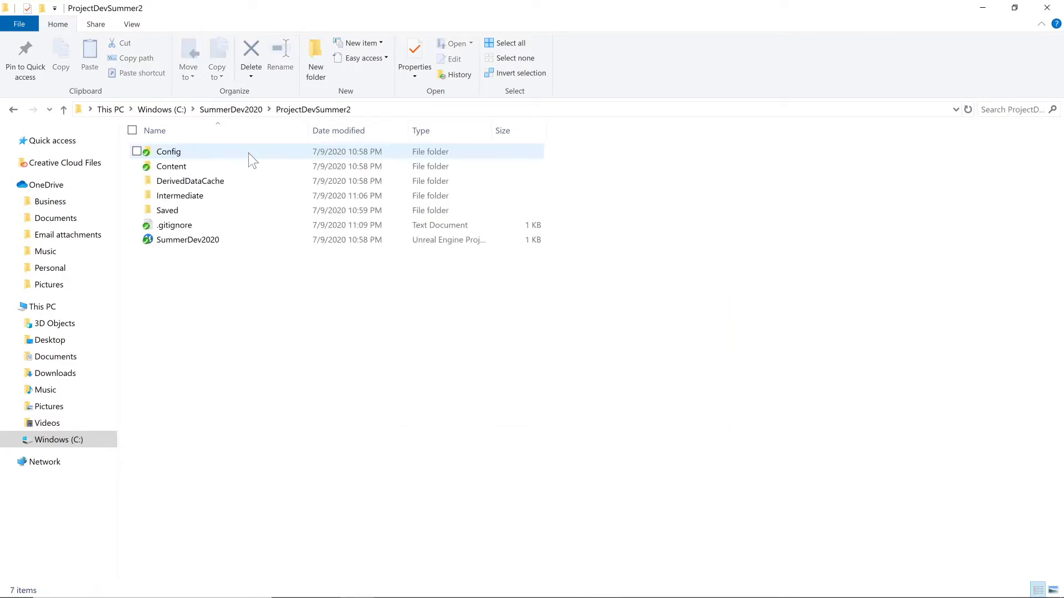
click(213, 249)
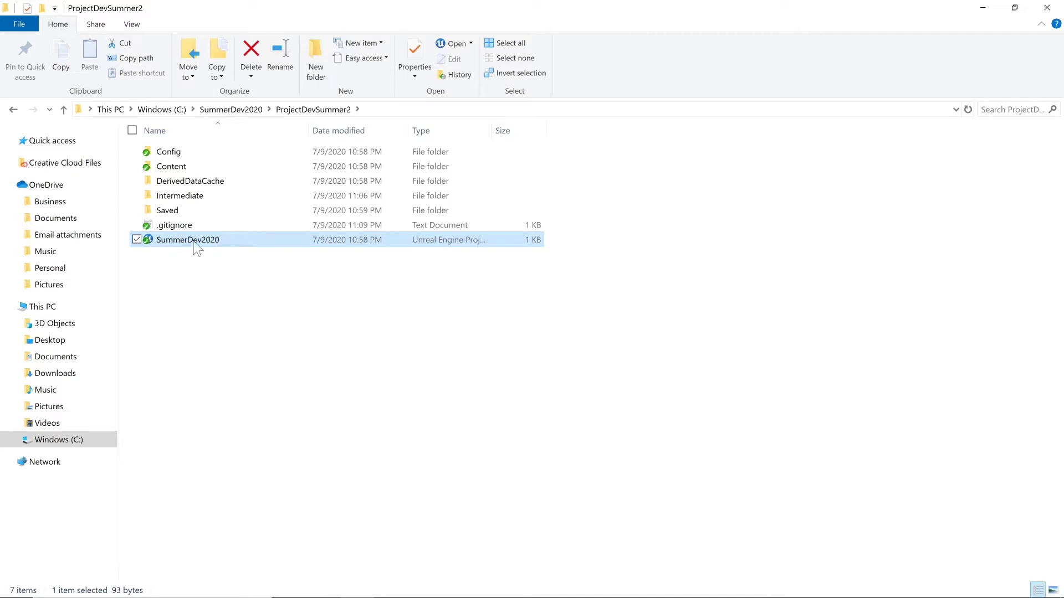
double_click(201, 242)
click(989, 8)
mouse_move(642, 579)
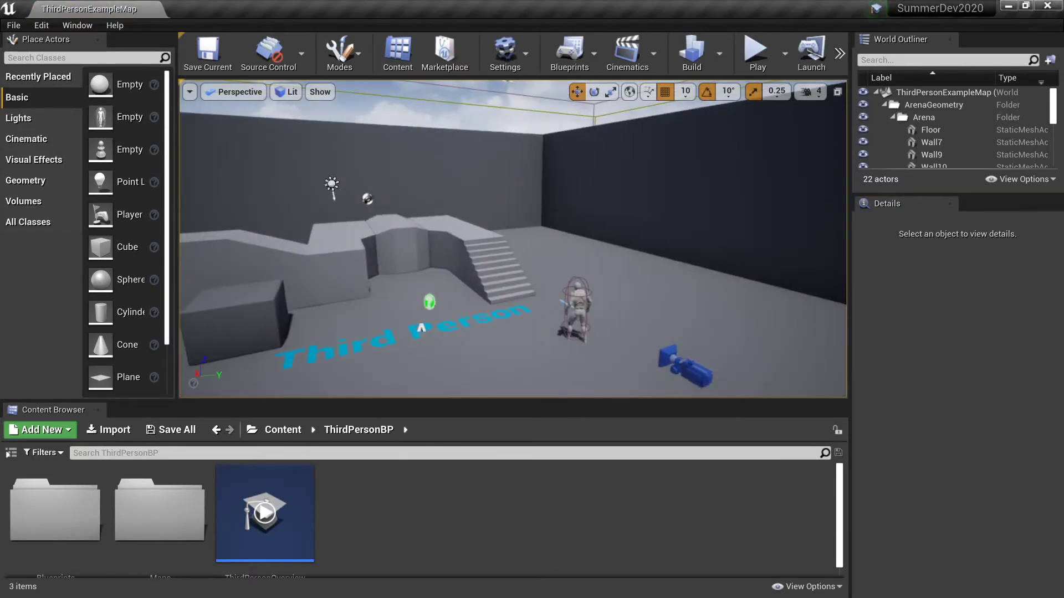
Enlarge the Content Browser at the root Content folder and show its folder tree in a narrowed pane.
drag(444, 333, 476, 332)
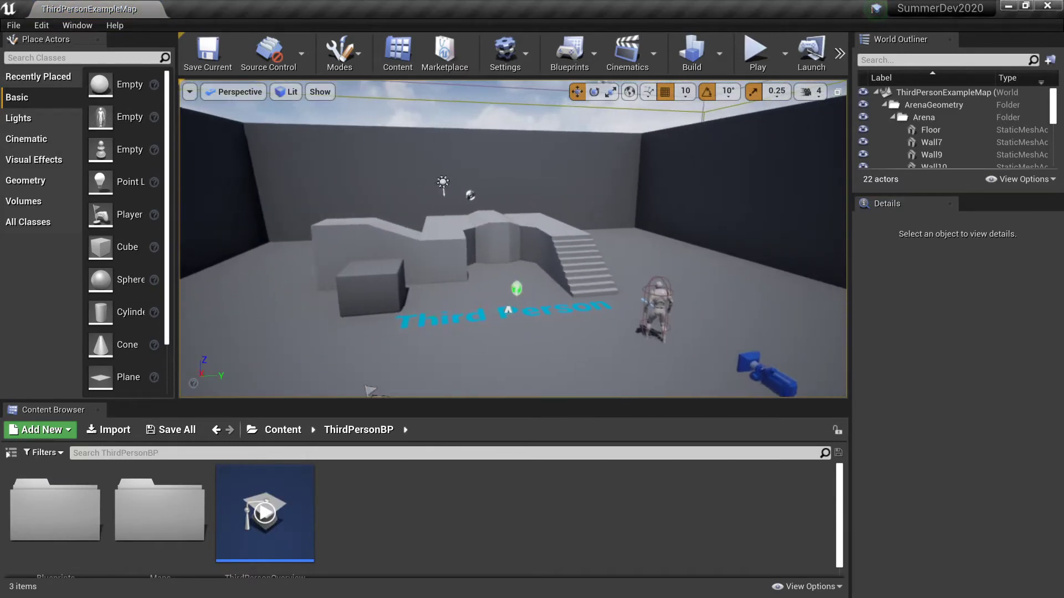
drag(441, 400, 438, 285)
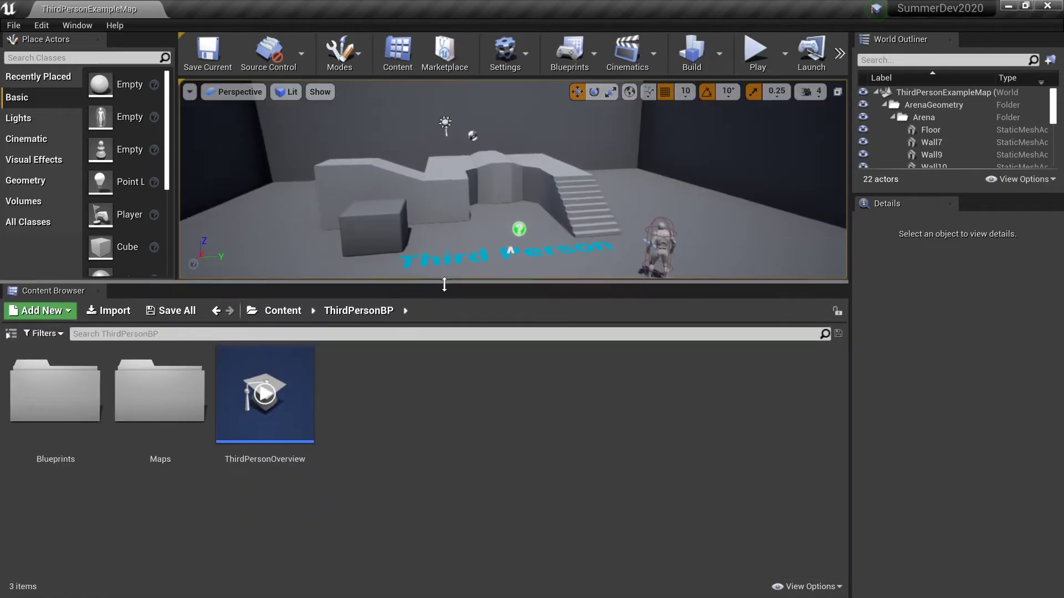
click(286, 316)
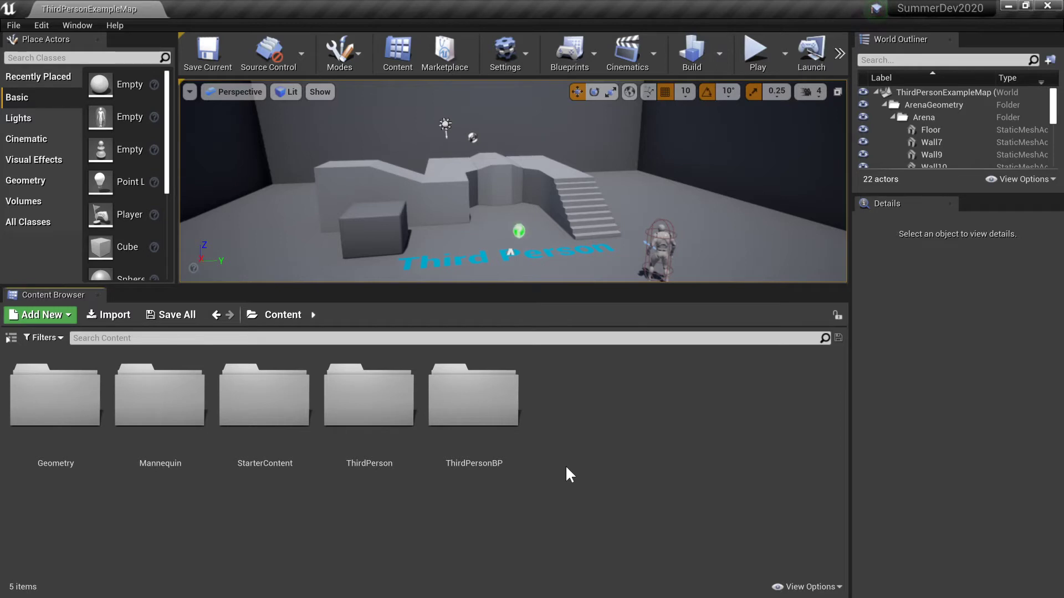
click(284, 316)
click(12, 338)
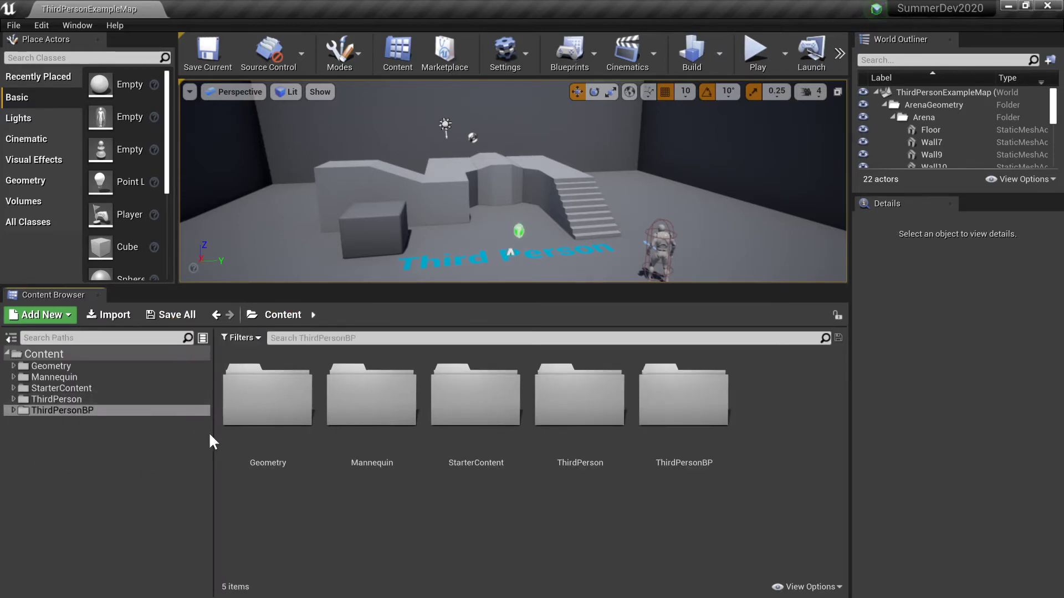
drag(212, 432, 137, 423)
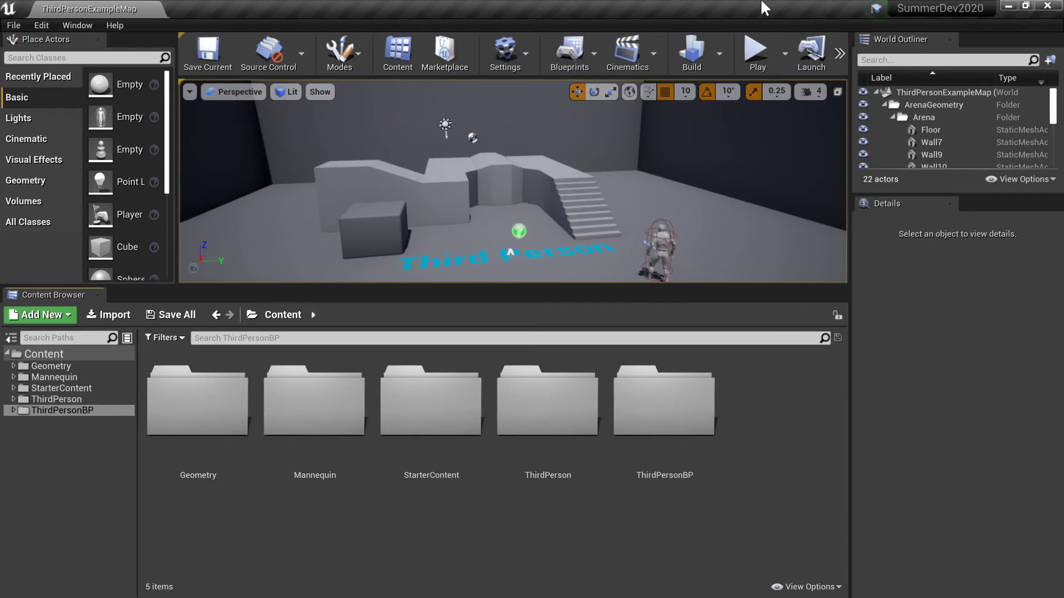
Examine the project's Content folder in File Explorer to compare its folders with the Content Browser, and return to the maximized Unreal Editor.
double_click(711, 7)
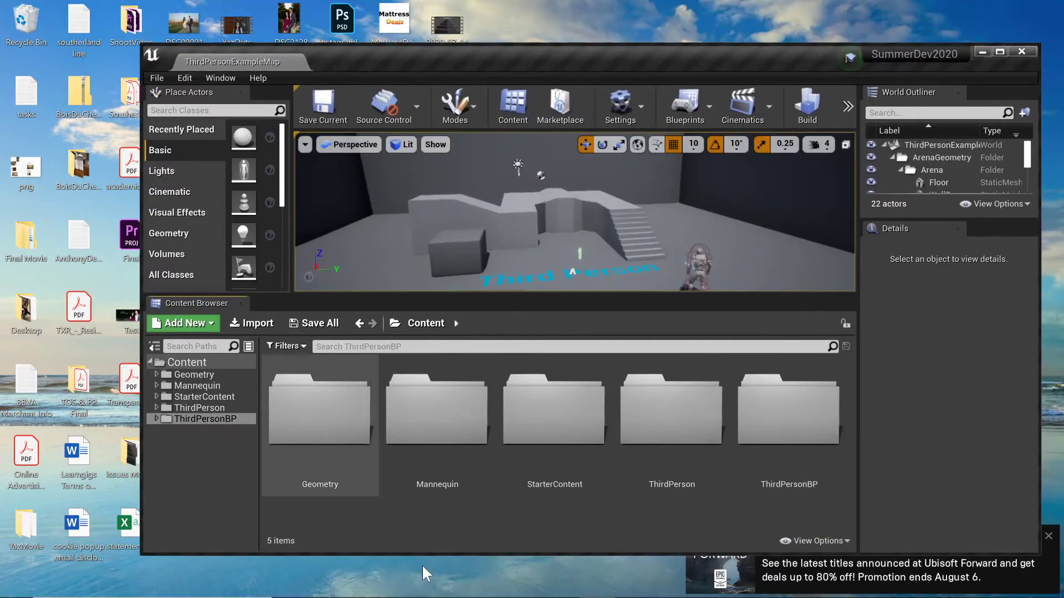
click(363, 592)
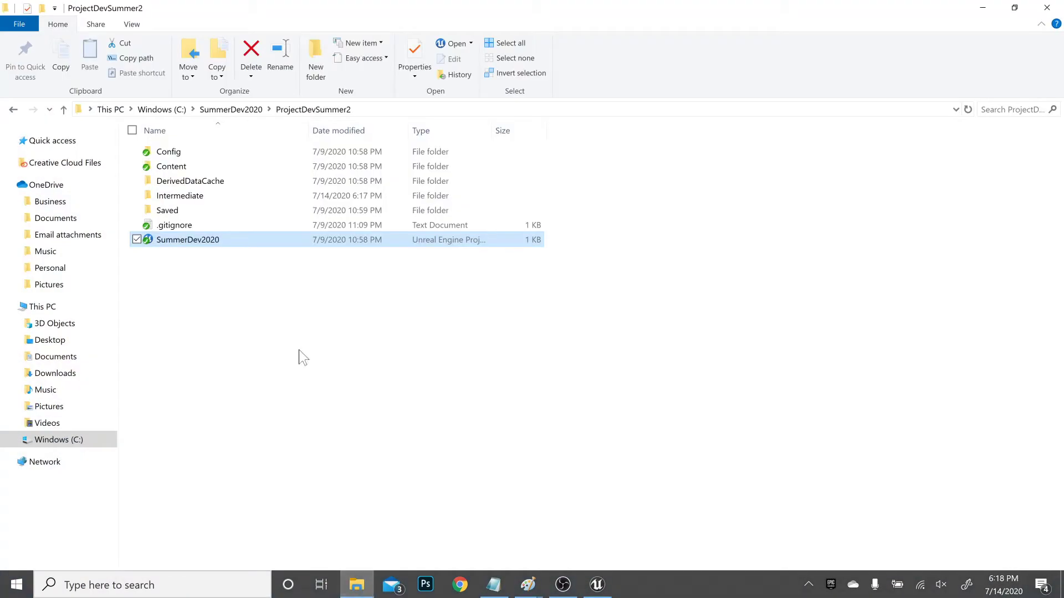
double_click(197, 164)
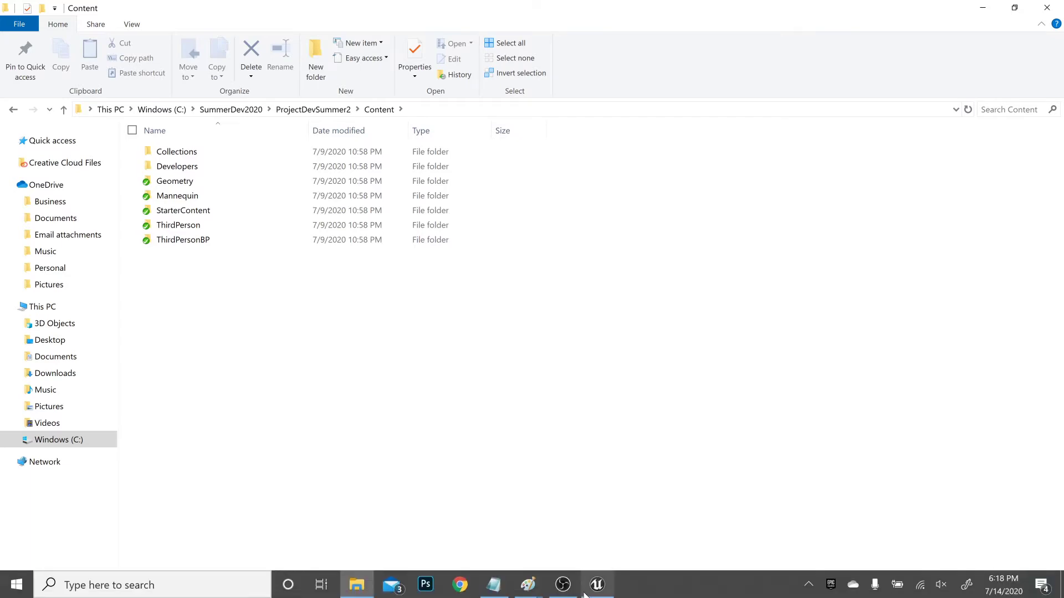
click(591, 591)
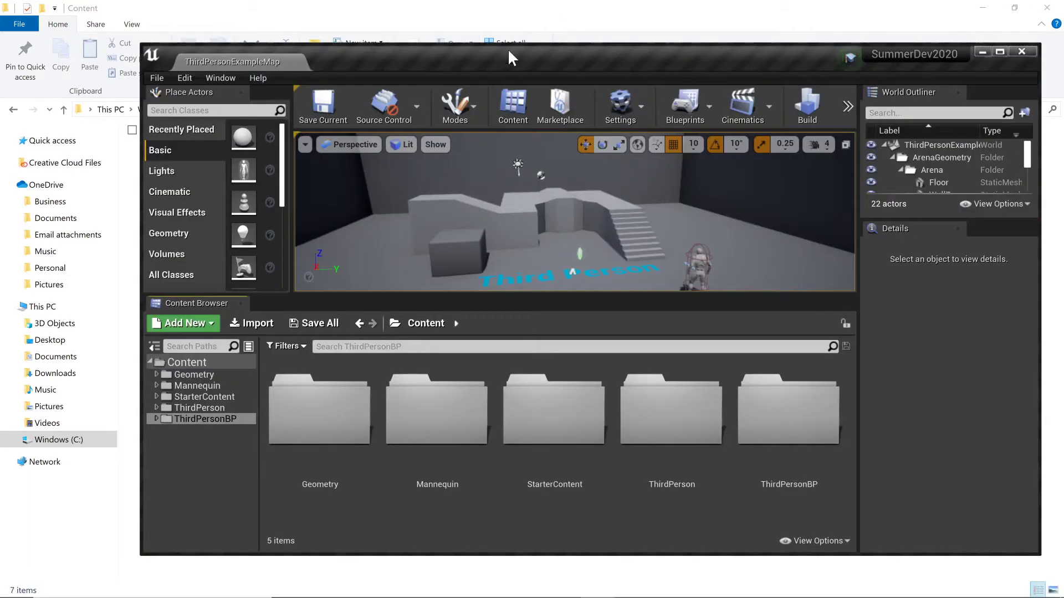
drag(502, 51, 420, 1)
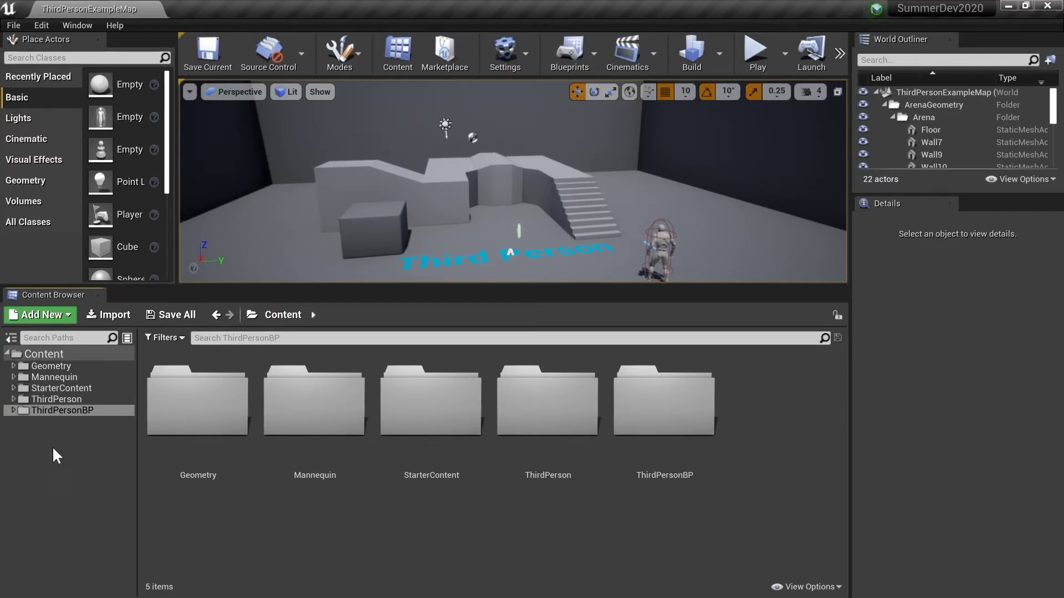
right_click(750, 457)
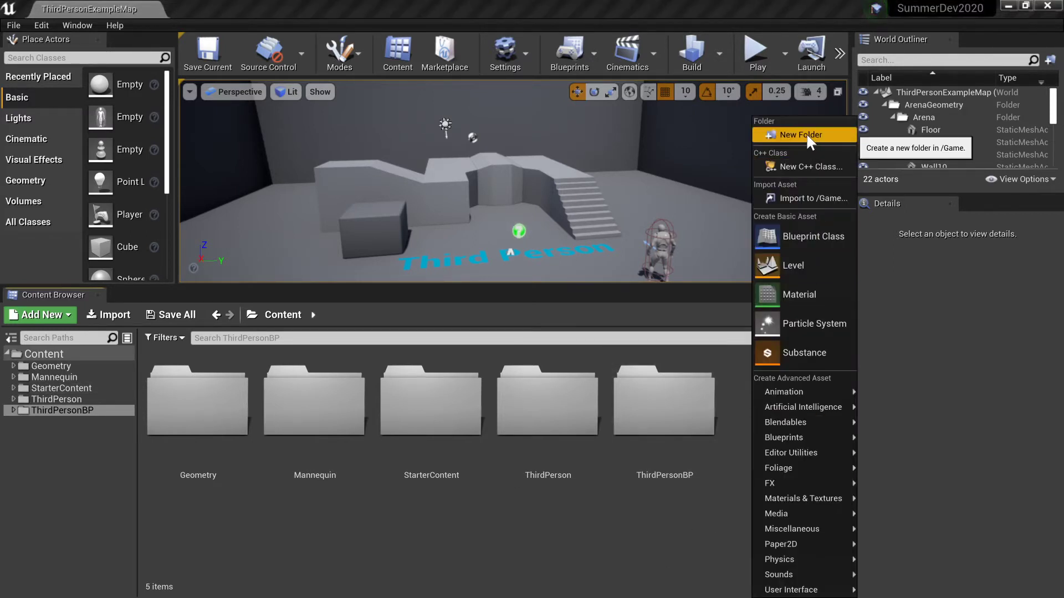
click(810, 263)
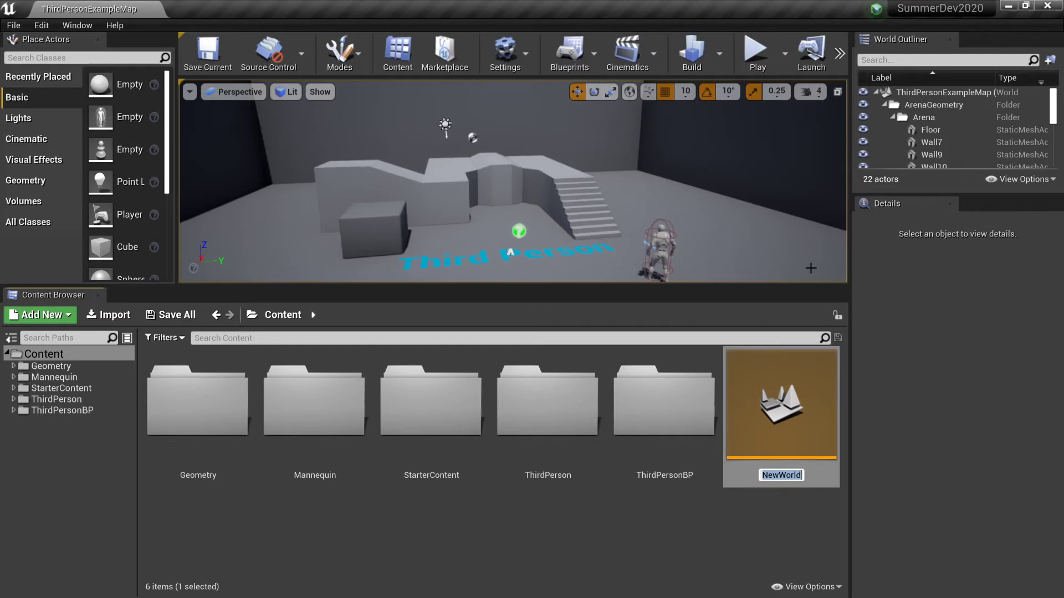
key(BackSpace)
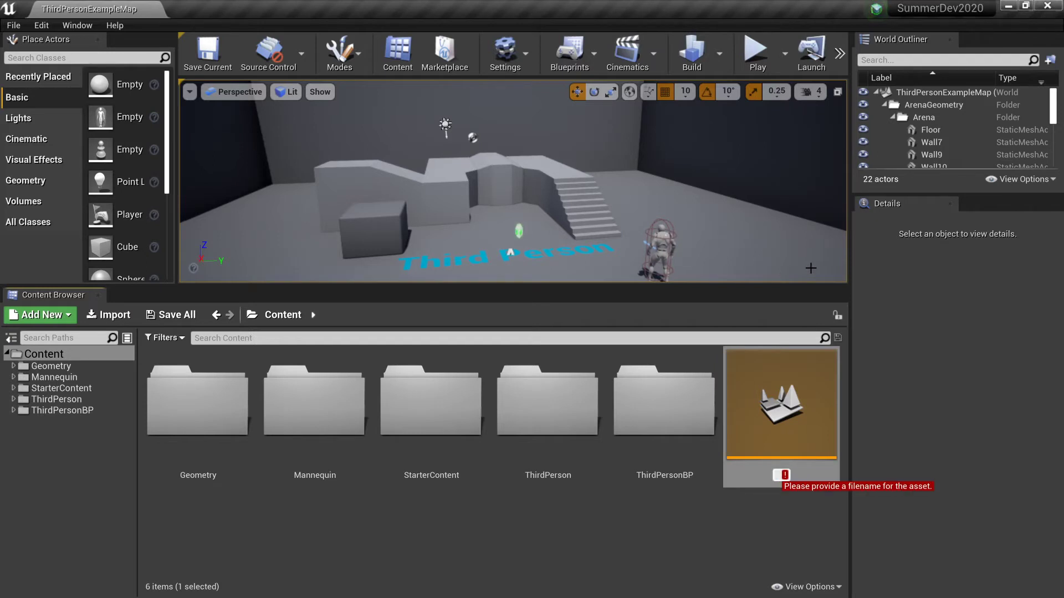
click(770, 425)
key(Delete)
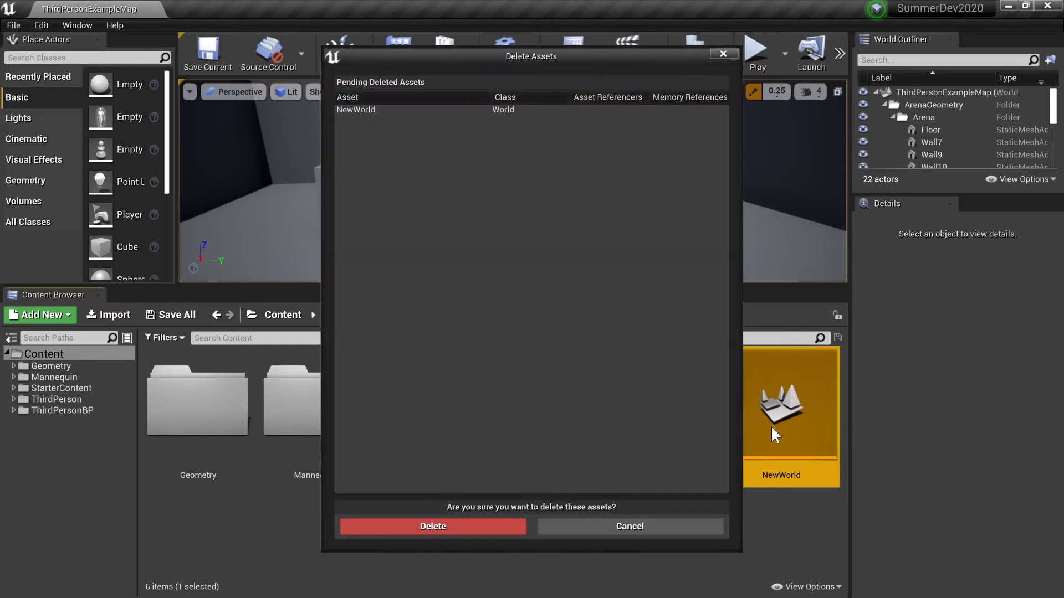
click(480, 527)
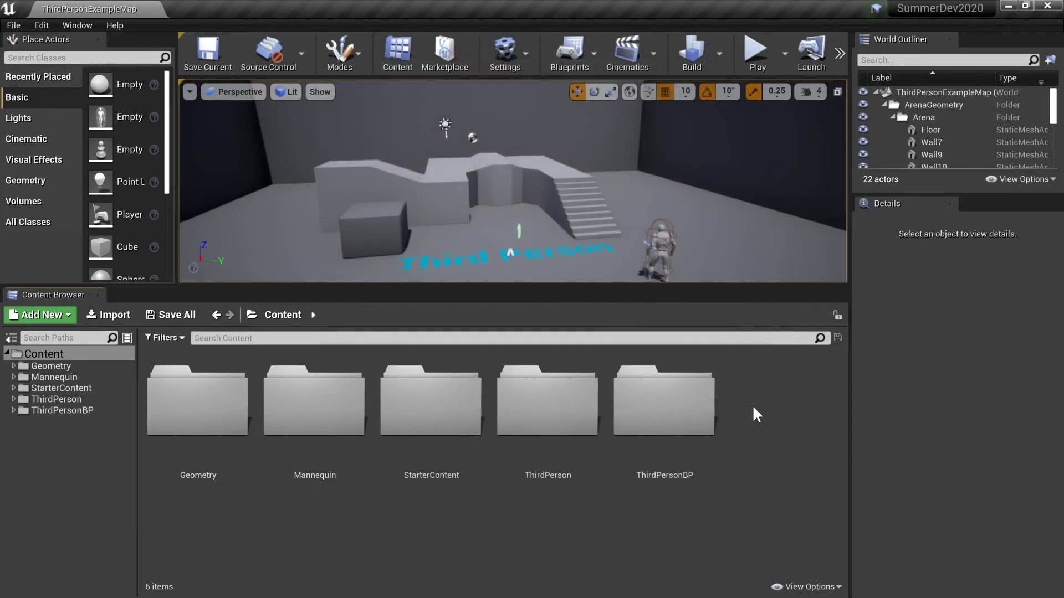
Create a folder named Levels in the root Content folder.
right_click(752, 405)
click(804, 136)
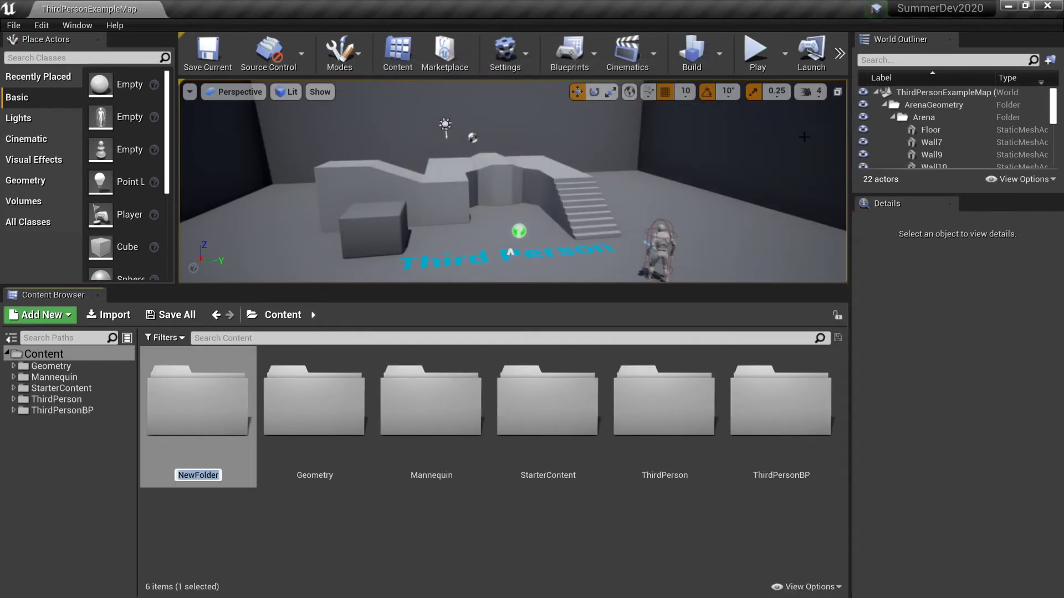
text(Levels)
key(Return)
Create a new level named Level1 inside the Levels folder.
double_click(325, 410)
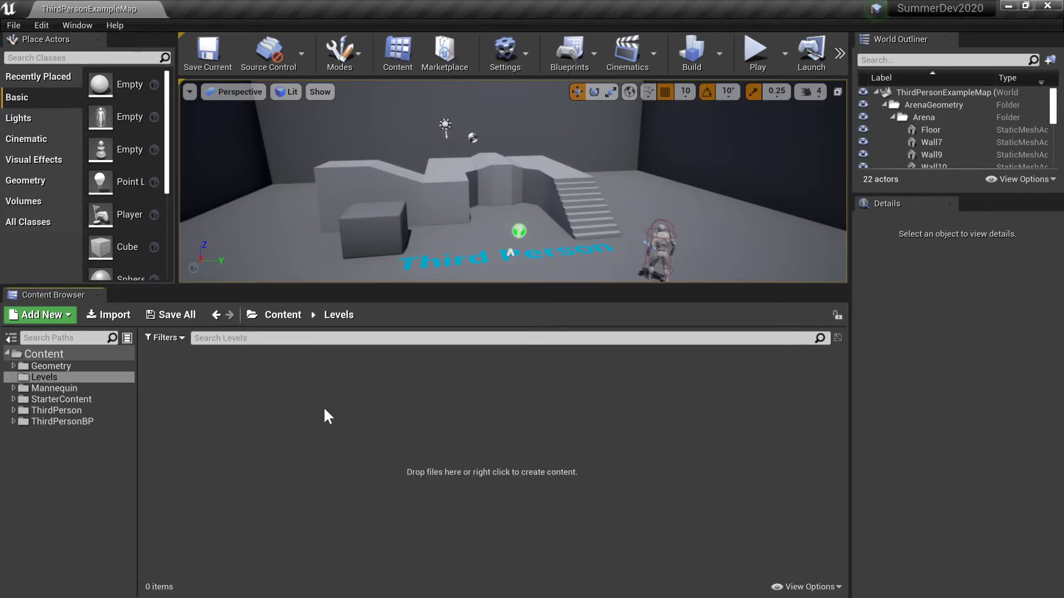
right_click(260, 402)
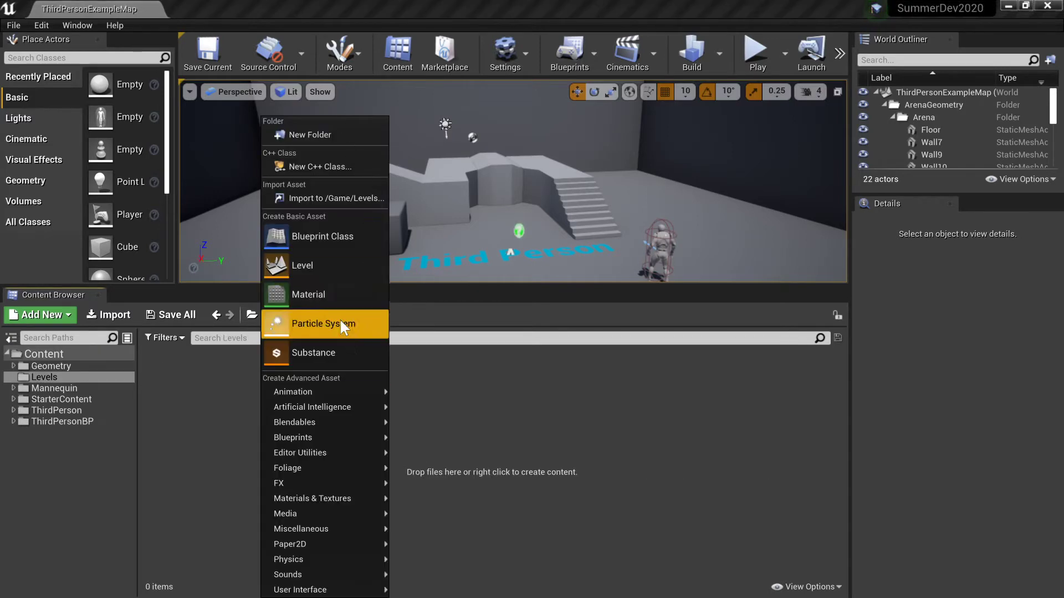
click(326, 264)
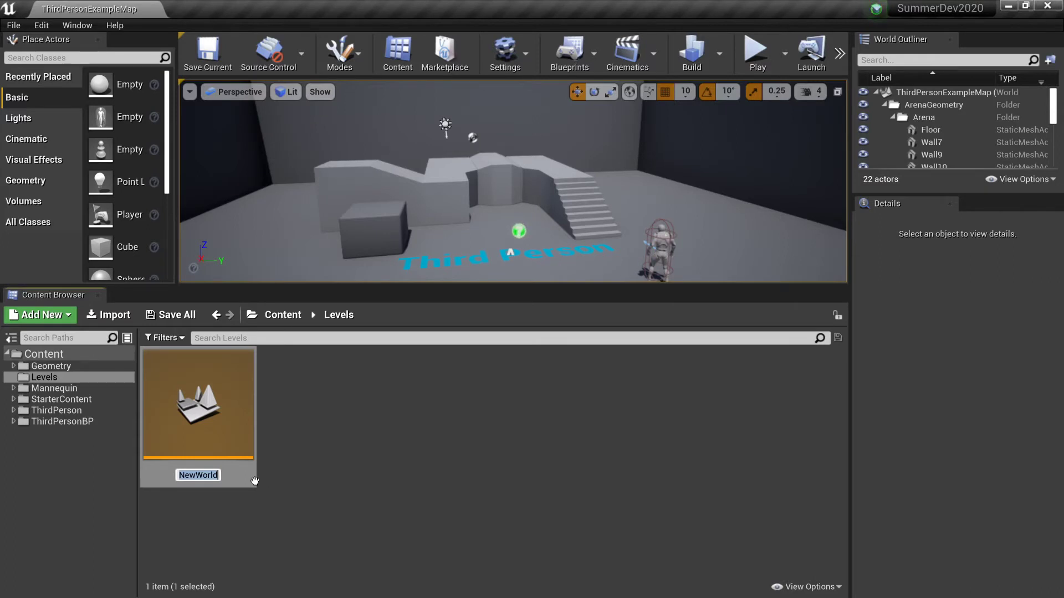
text(Level 1)
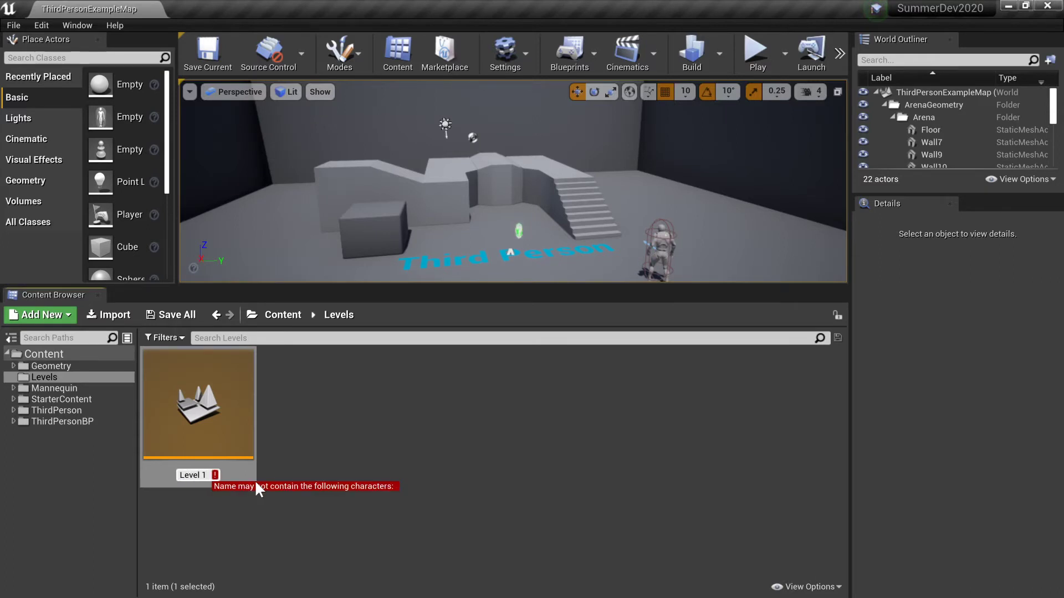
key(BackSpace)
key(BackSpace)
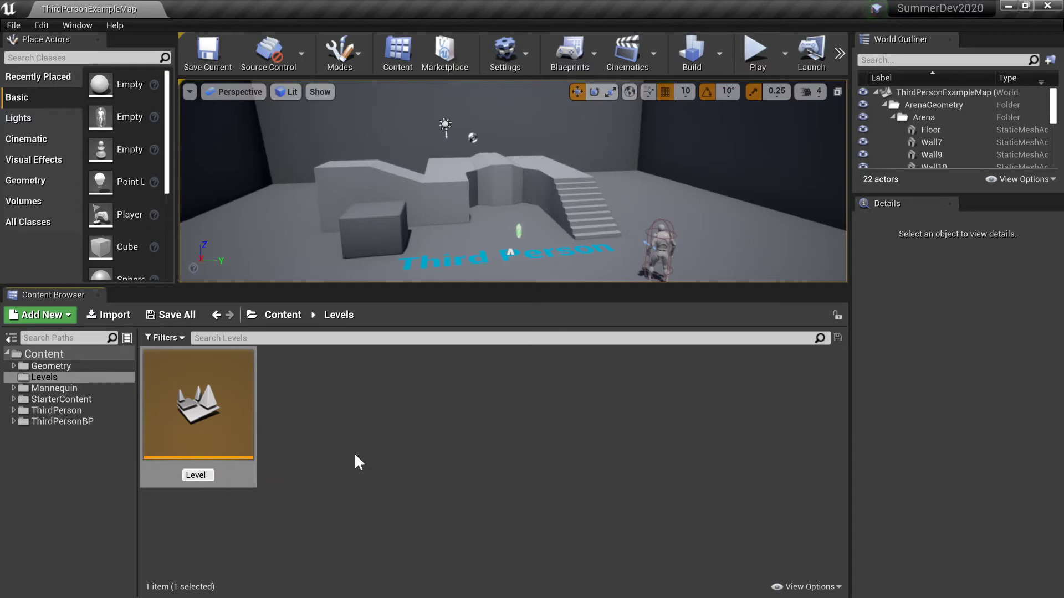
text(1)
key(Return)
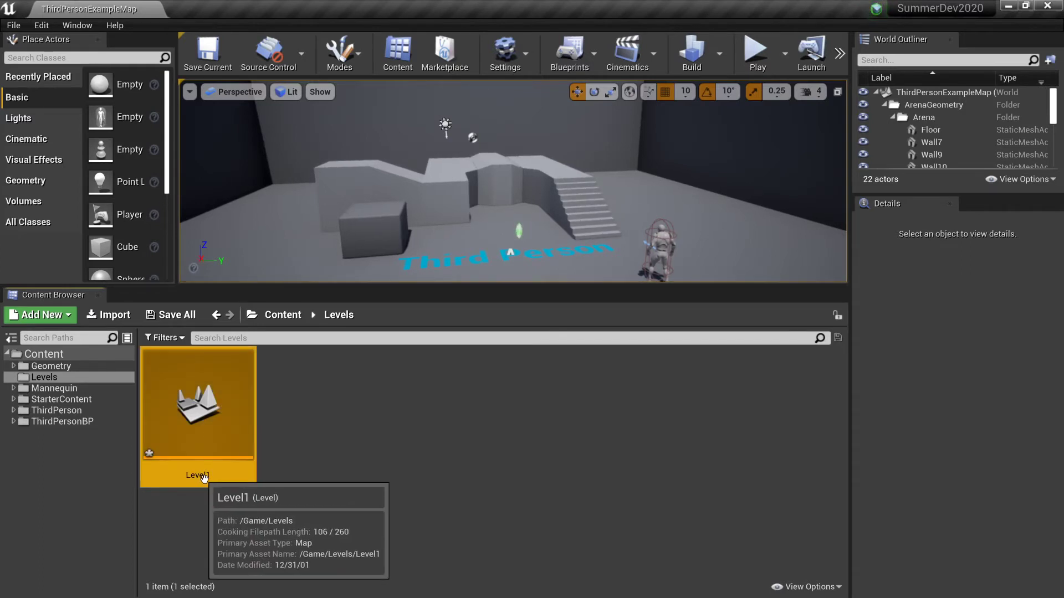
click(427, 451)
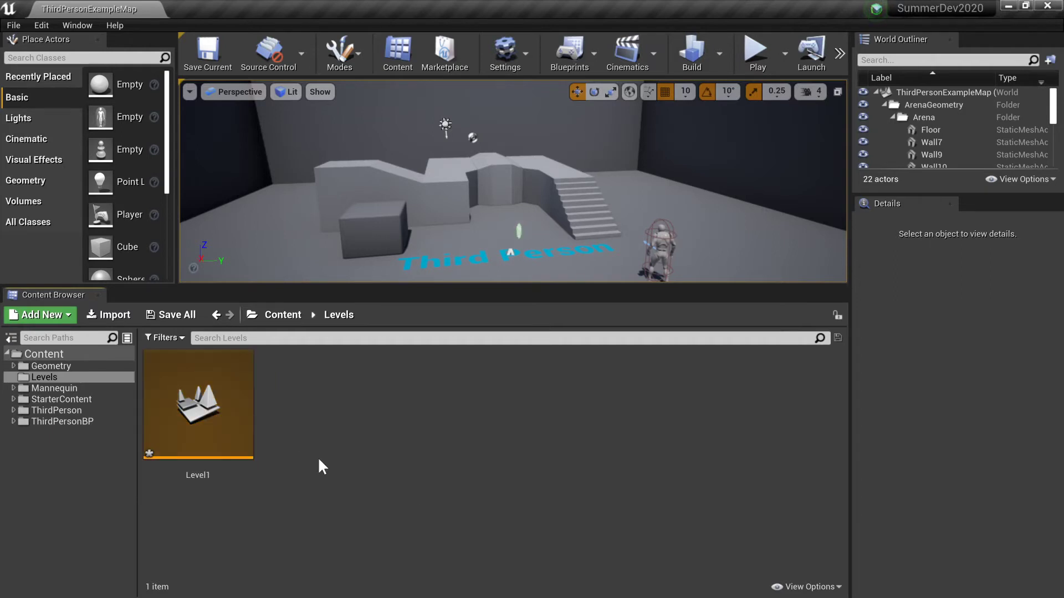
Save the new Level1 content, open the level in the editor and enlarge the viewport.
double_click(221, 413)
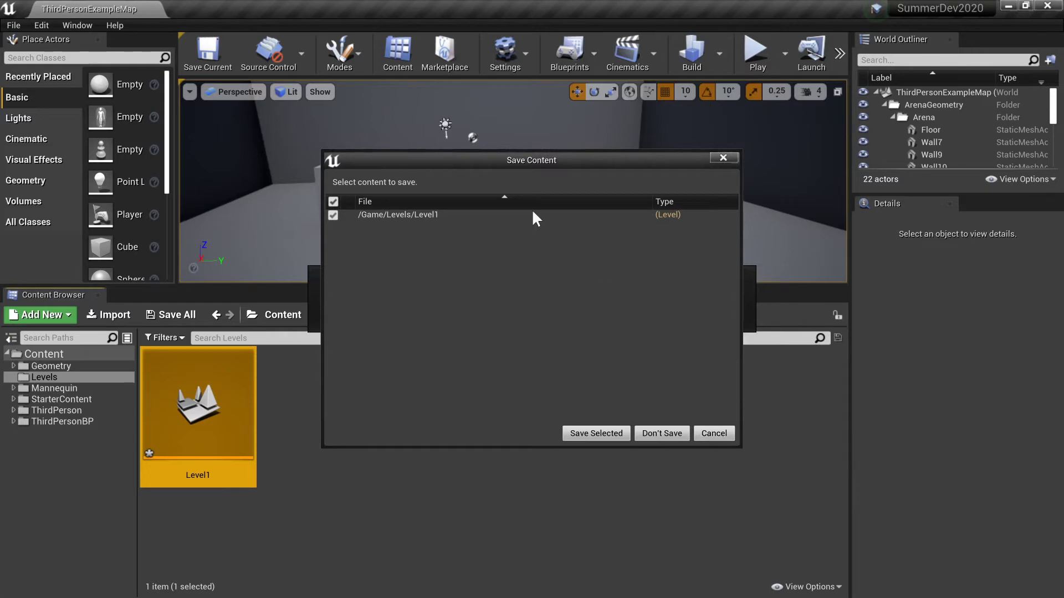
click(596, 433)
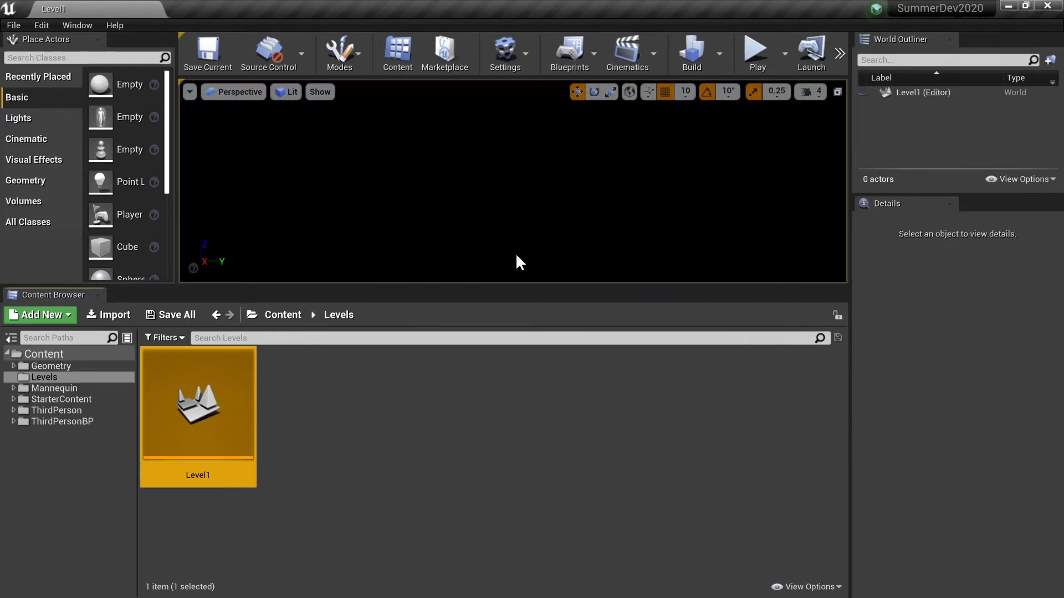
drag(501, 286, 503, 321)
click(13, 25)
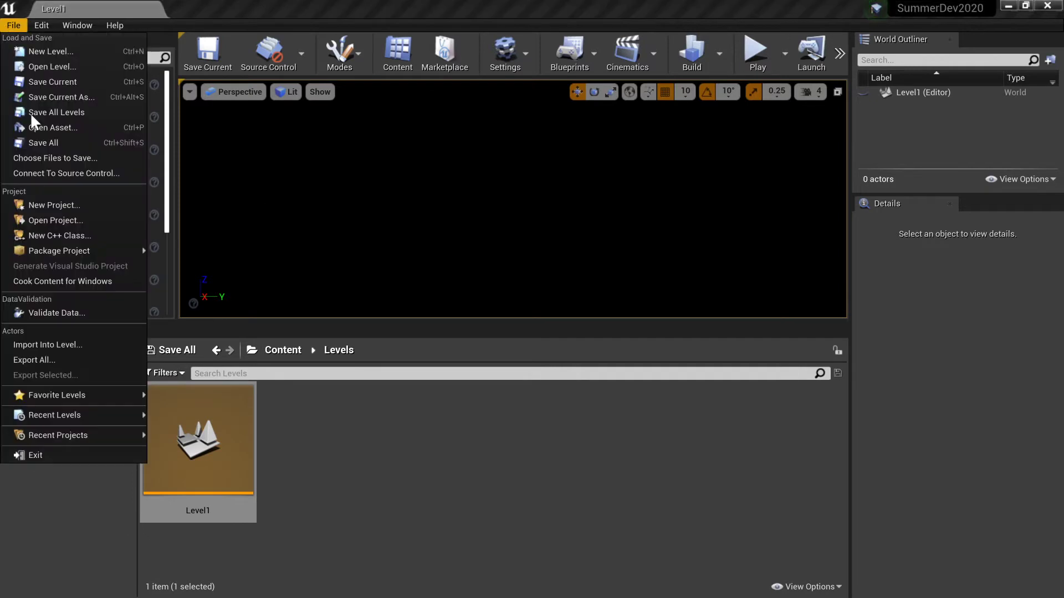
click(70, 156)
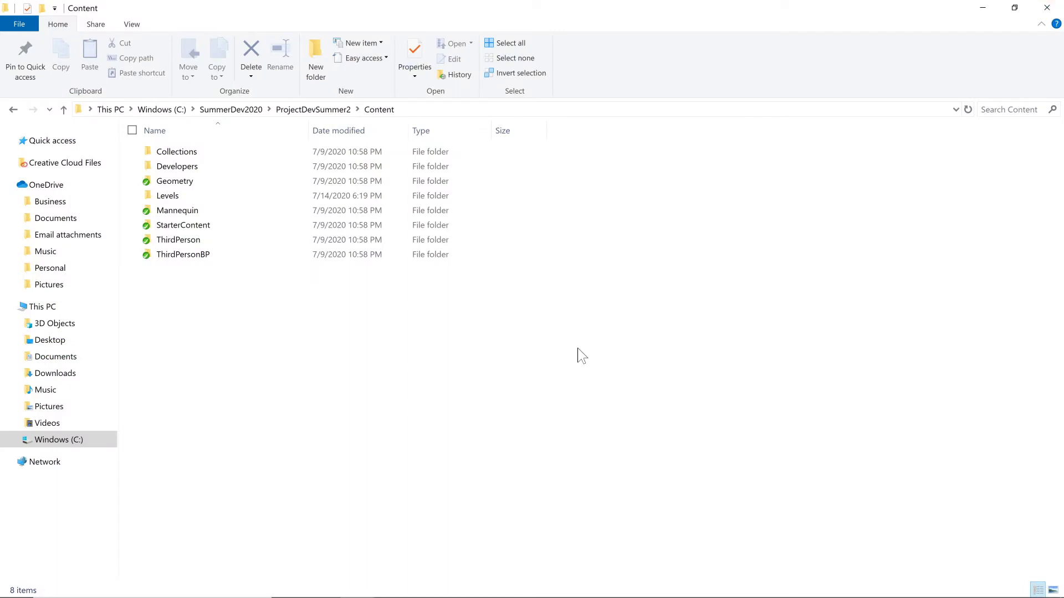
Check in File Explorer that the project's Levels folder holds the Level1.umap file, and return to the Content folder.
double_click(173, 199)
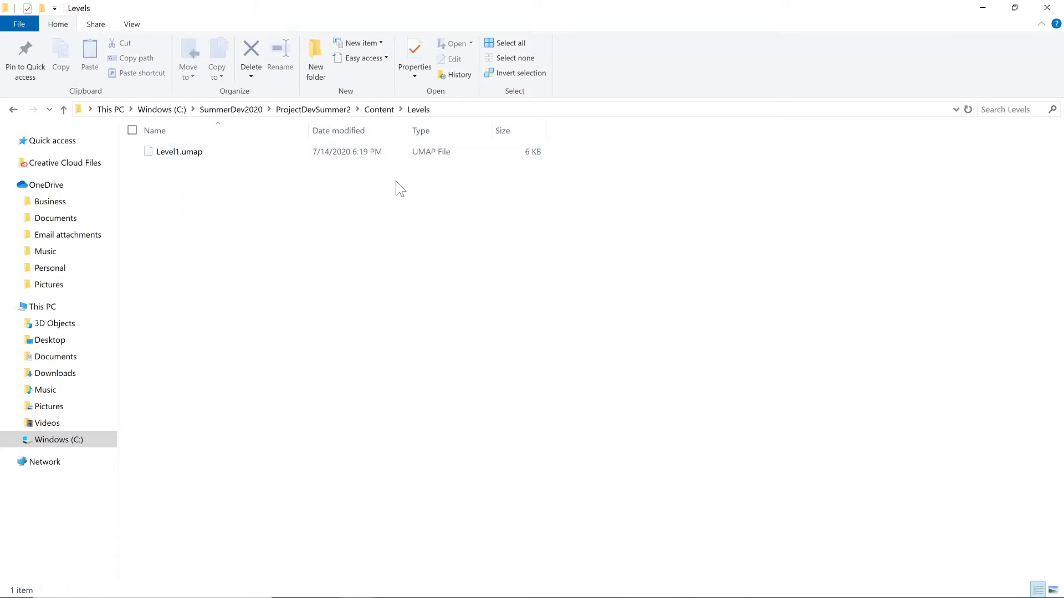
click(307, 114)
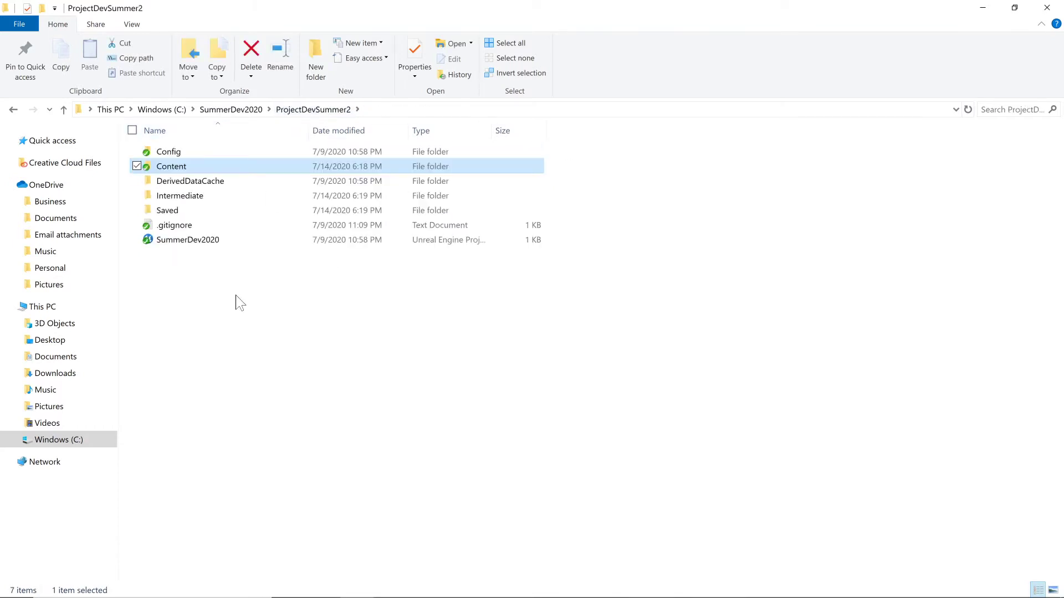
double_click(208, 166)
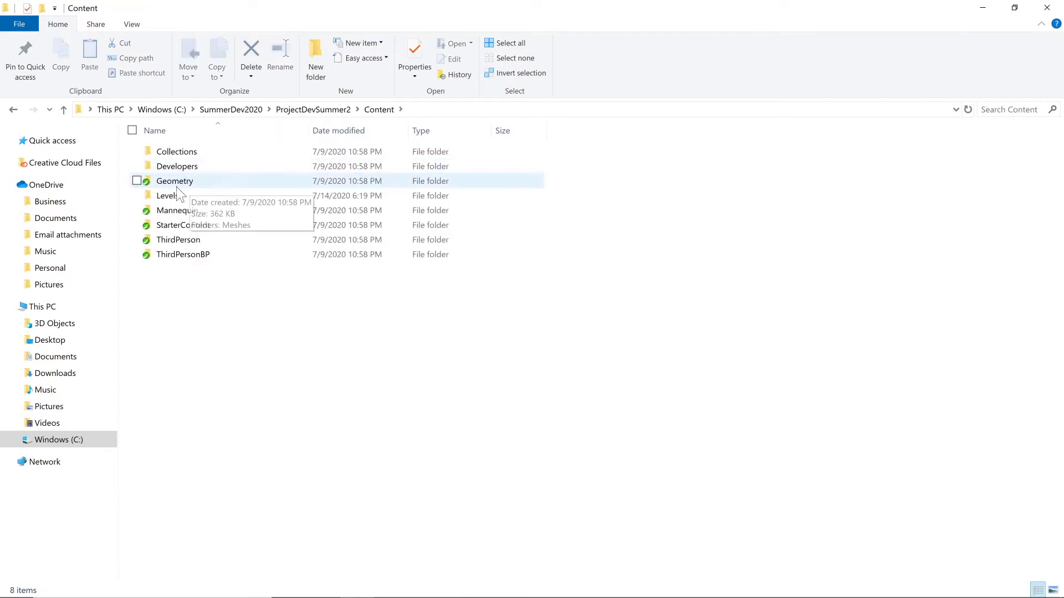
right_click(174, 194)
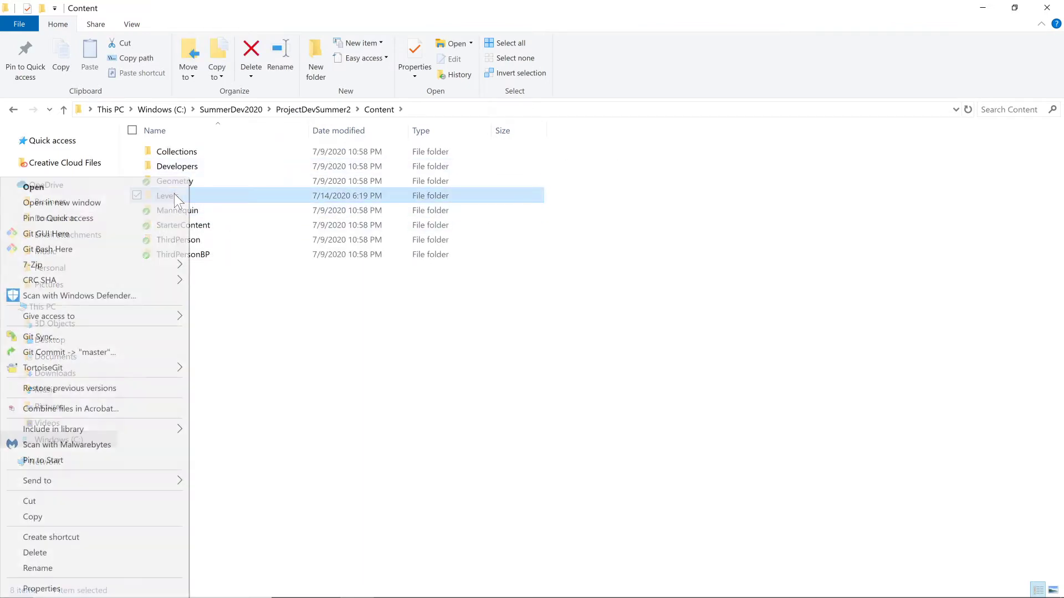
mouse_move(106, 368)
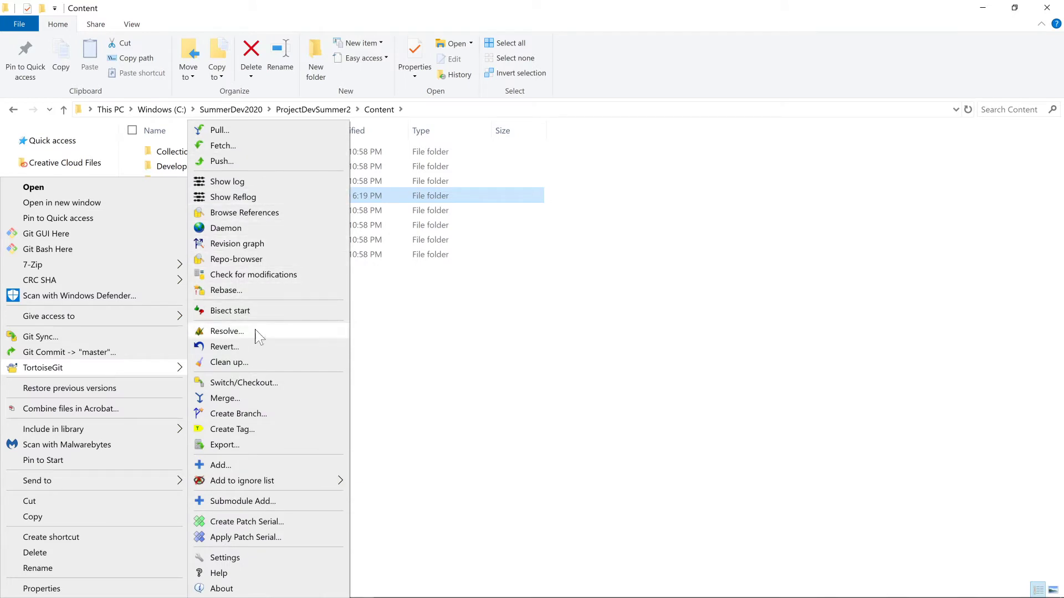
click(265, 467)
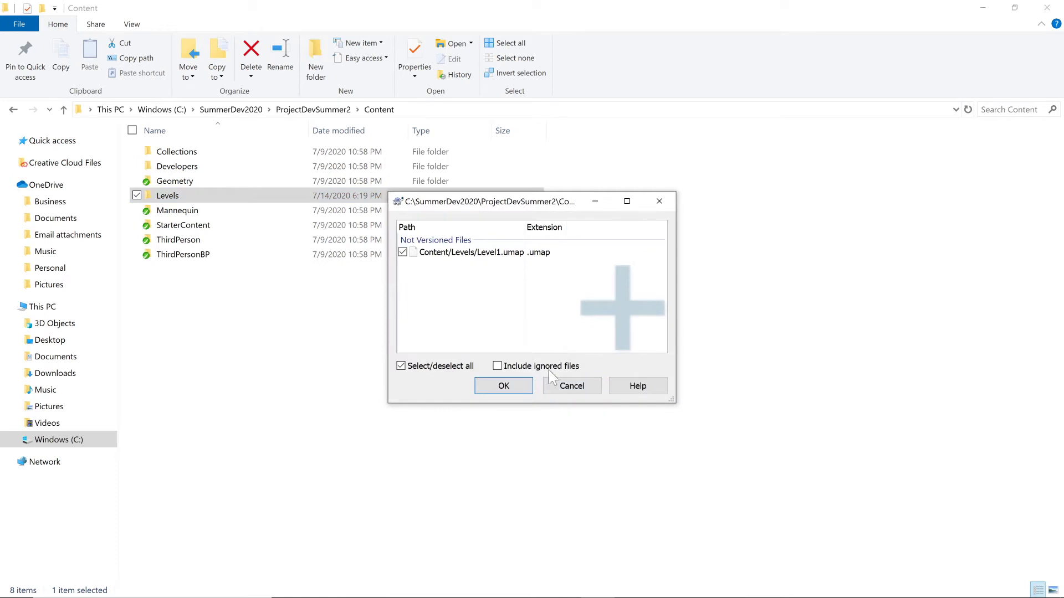
click(571, 386)
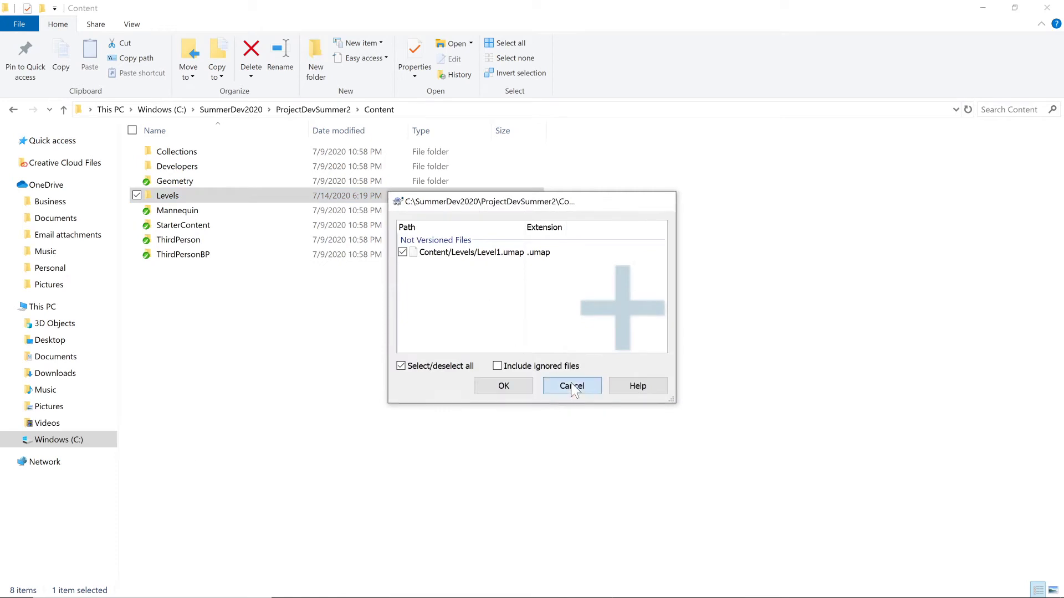
click(292, 111)
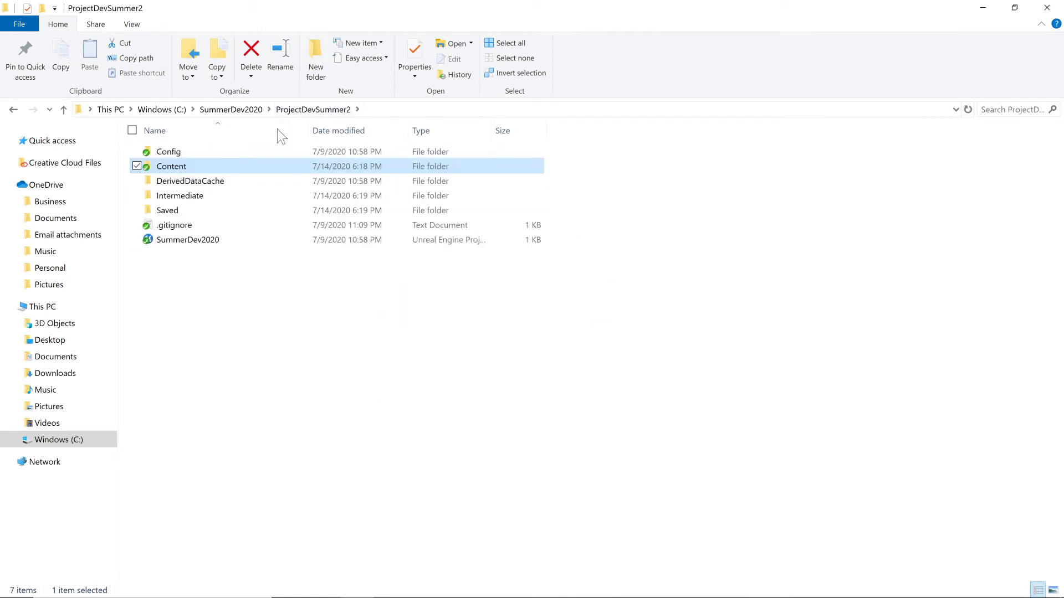
double_click(197, 166)
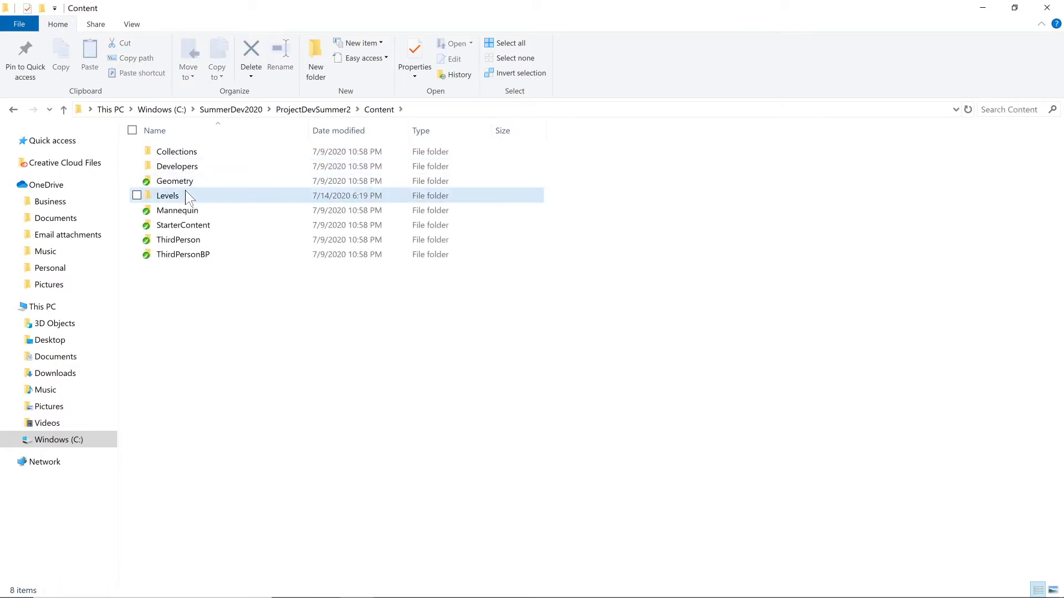
right_click(186, 196)
click(265, 307)
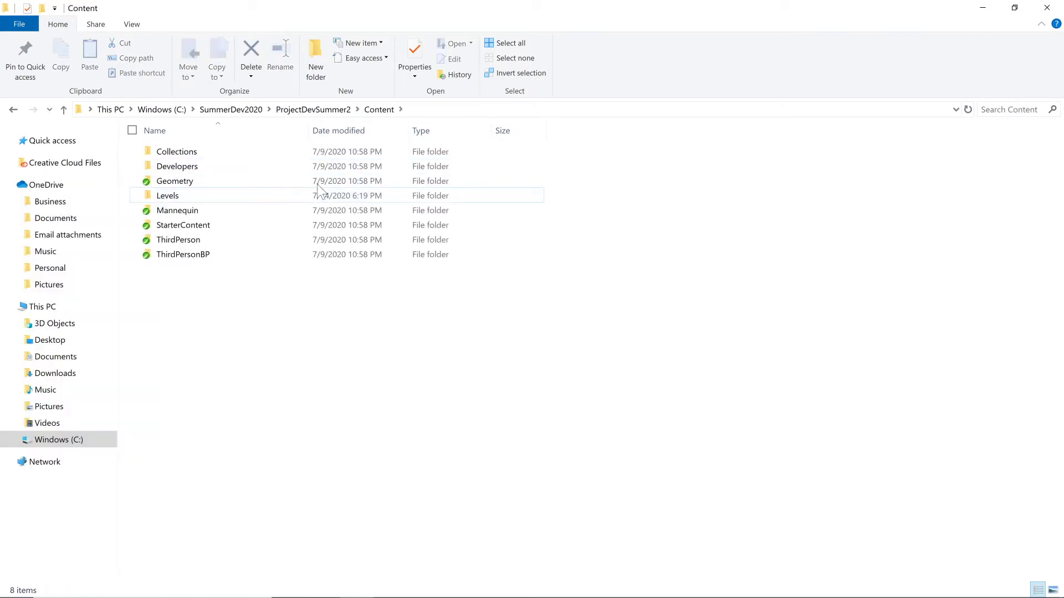
Start a Git commit to master for the project's Content folder and include the unversioned file Content/Levels/Level1.umap.
click(330, 109)
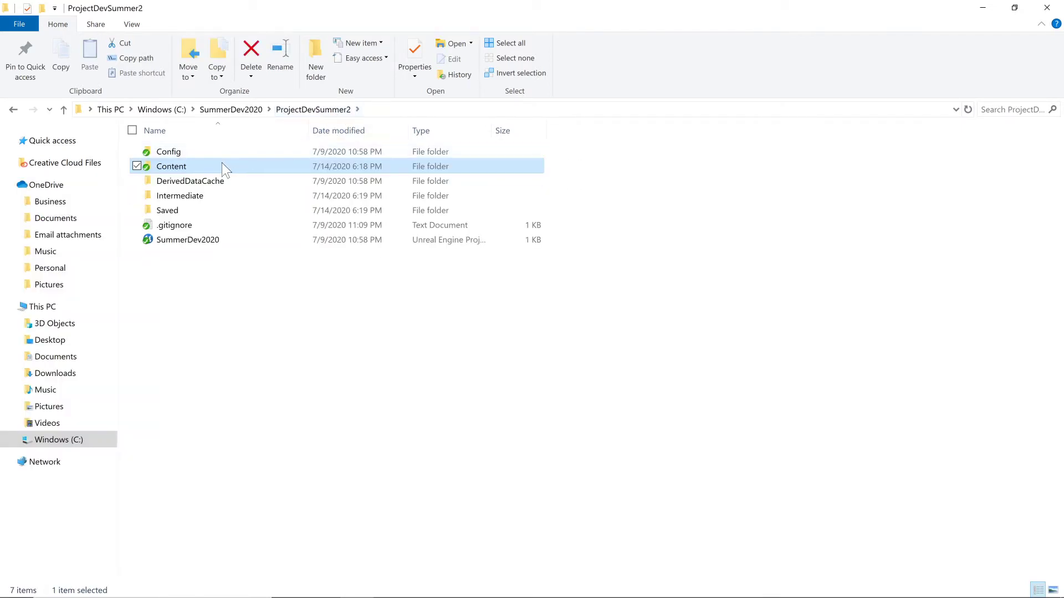
right_click(224, 171)
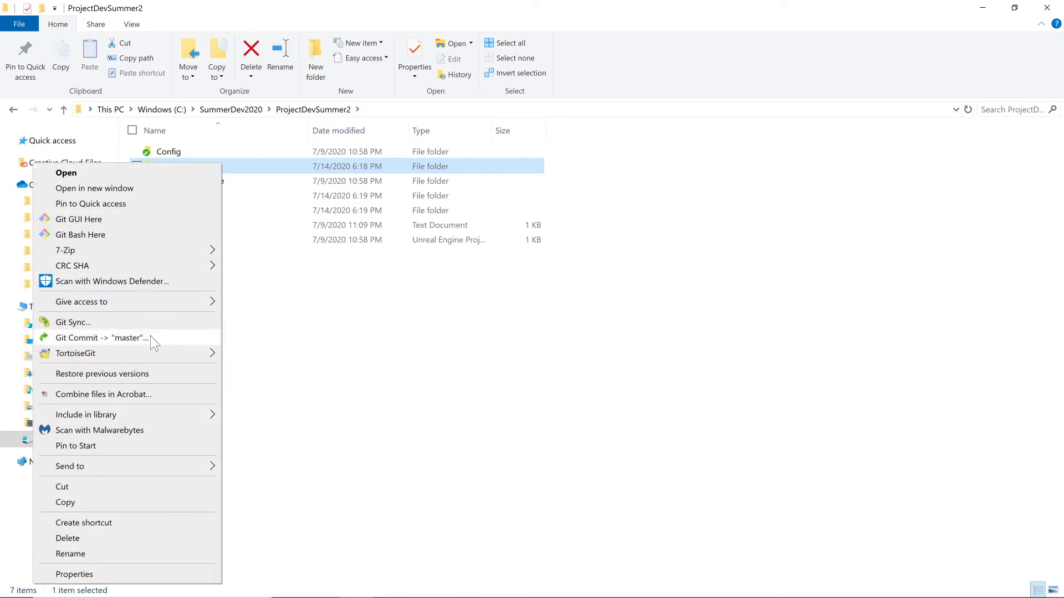
mouse_move(148, 355)
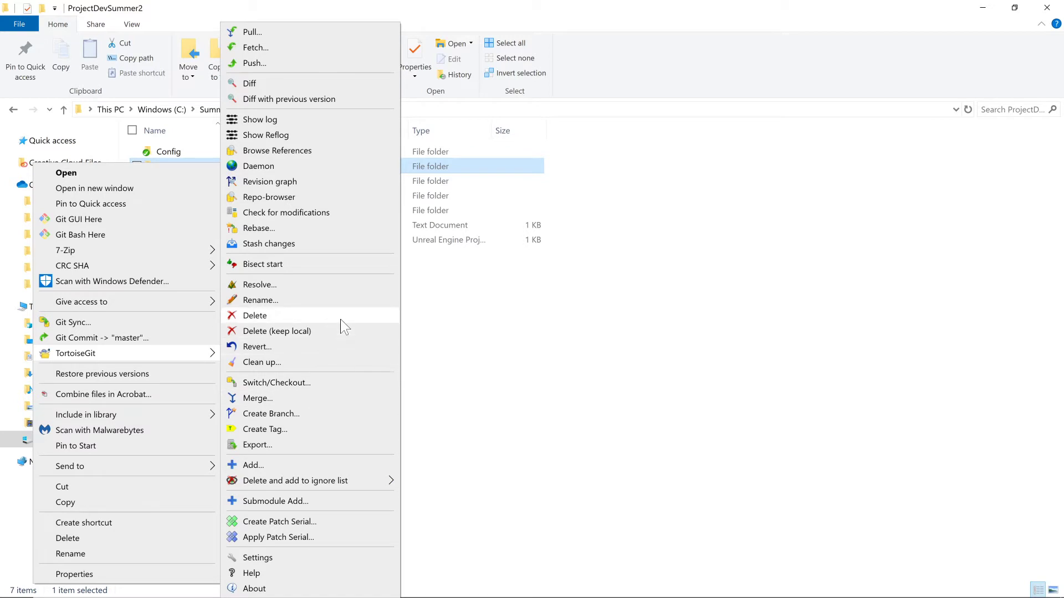
click(129, 339)
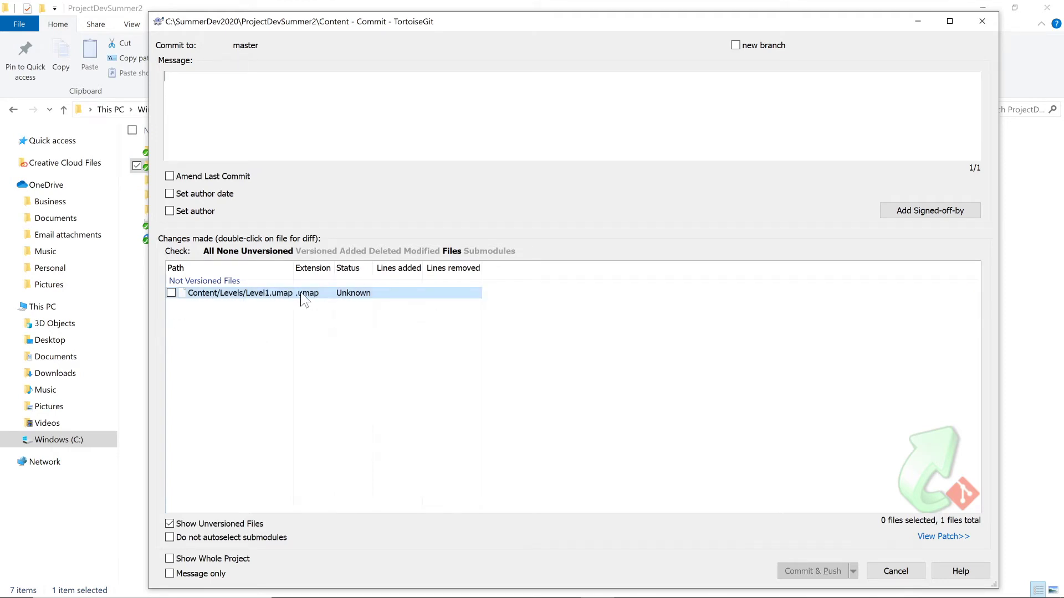
click(171, 293)
Commit and push with a message giving the author's name followed by "- uploaded my level, level 1.", and close the progress window.
click(189, 100)
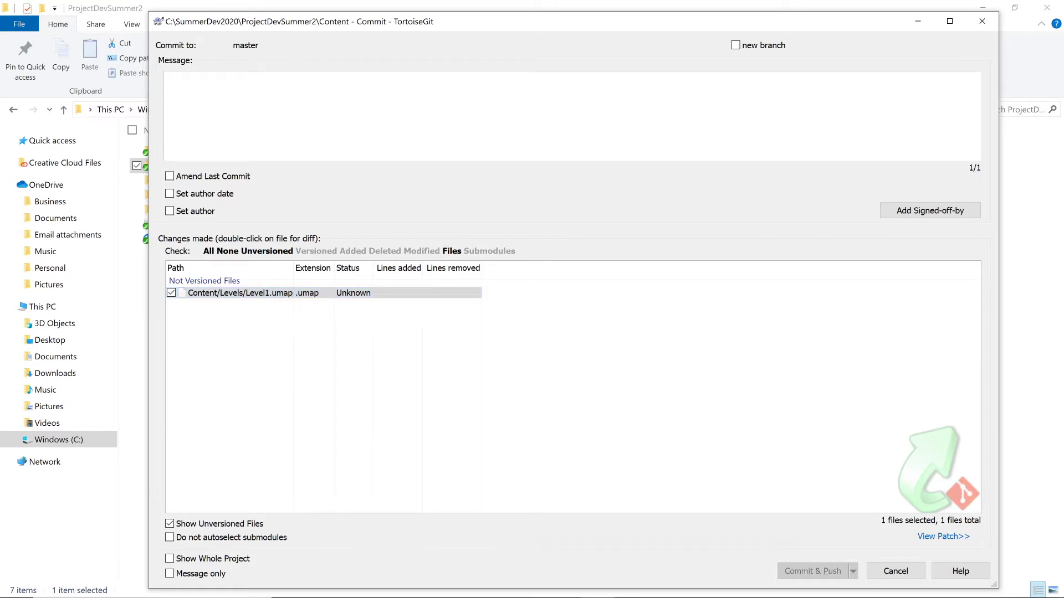
text(Curra -)
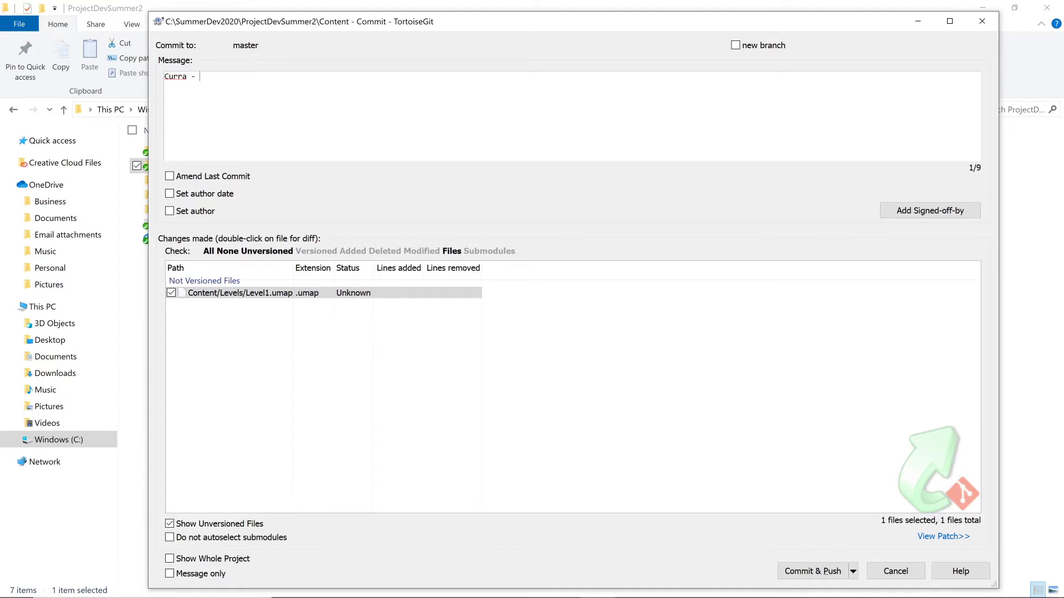
text( uploaded my level)
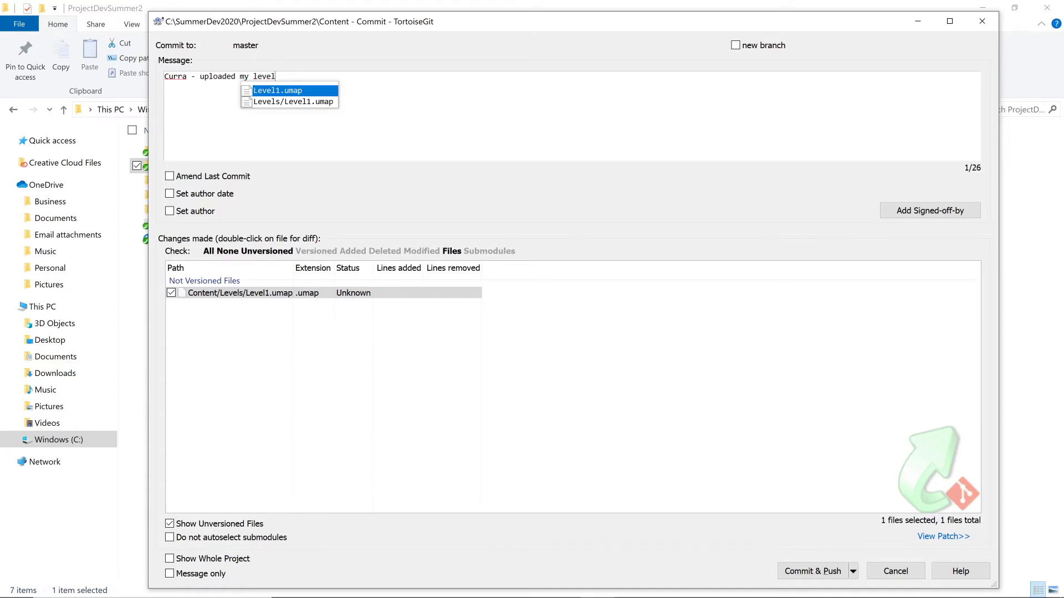
text(, level 1.)
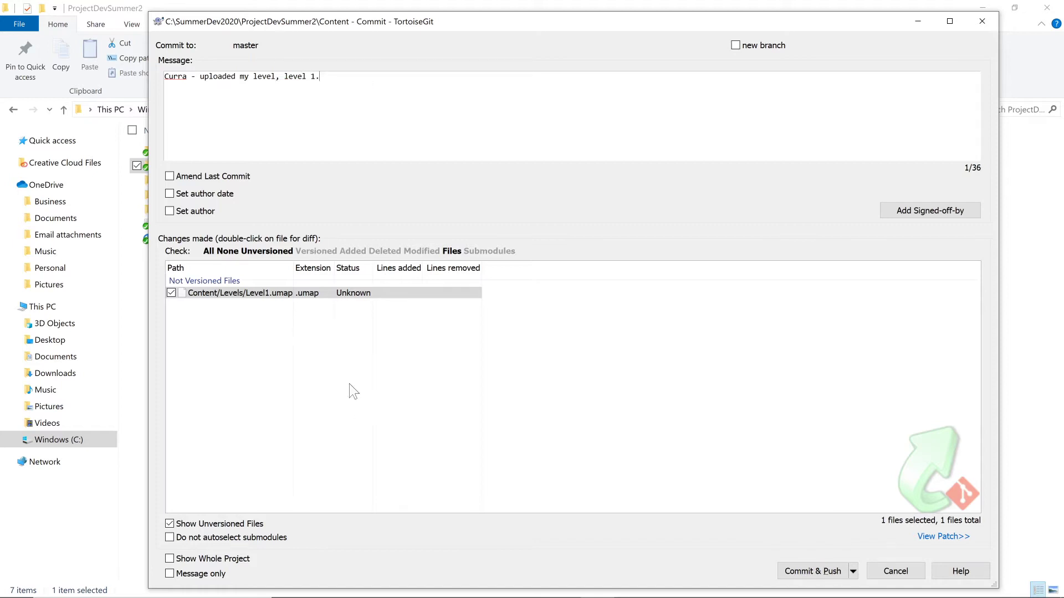
click(854, 571)
click(853, 556)
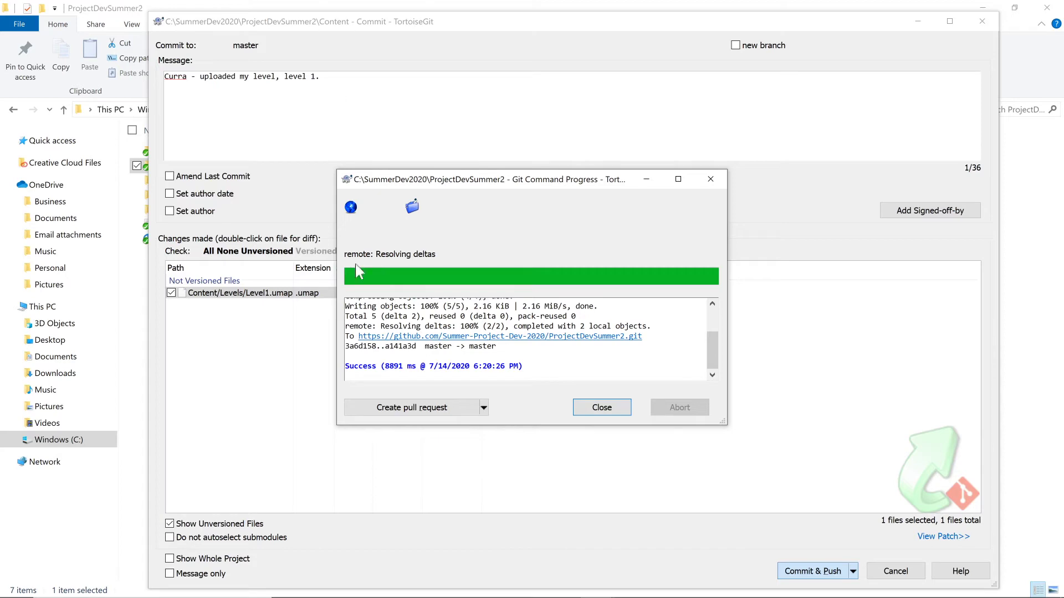
click(619, 408)
click(340, 339)
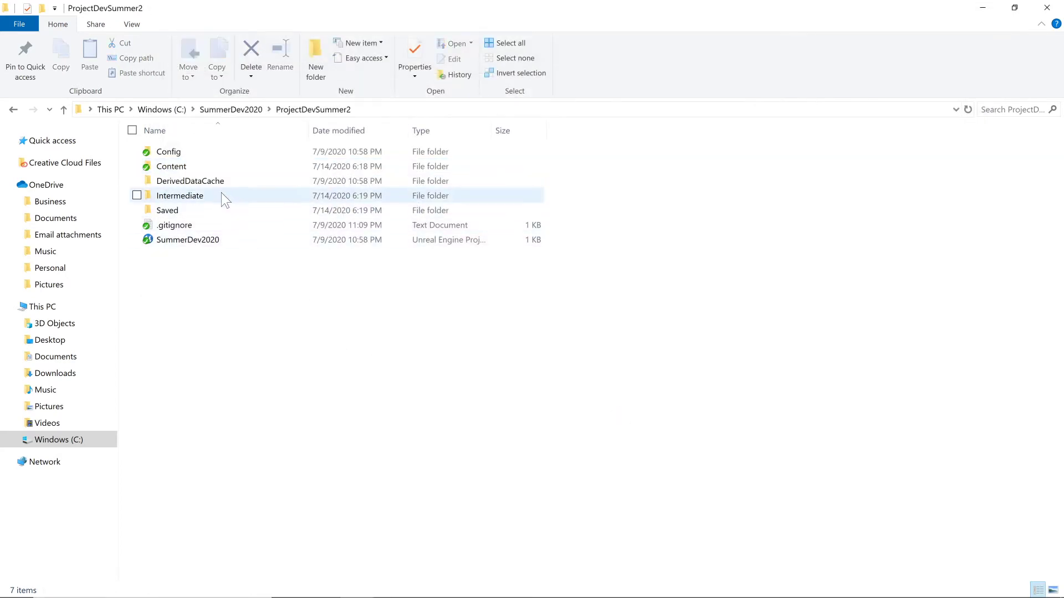
Check the Levels folder inside the project's Content folder.
double_click(213, 167)
double_click(165, 198)
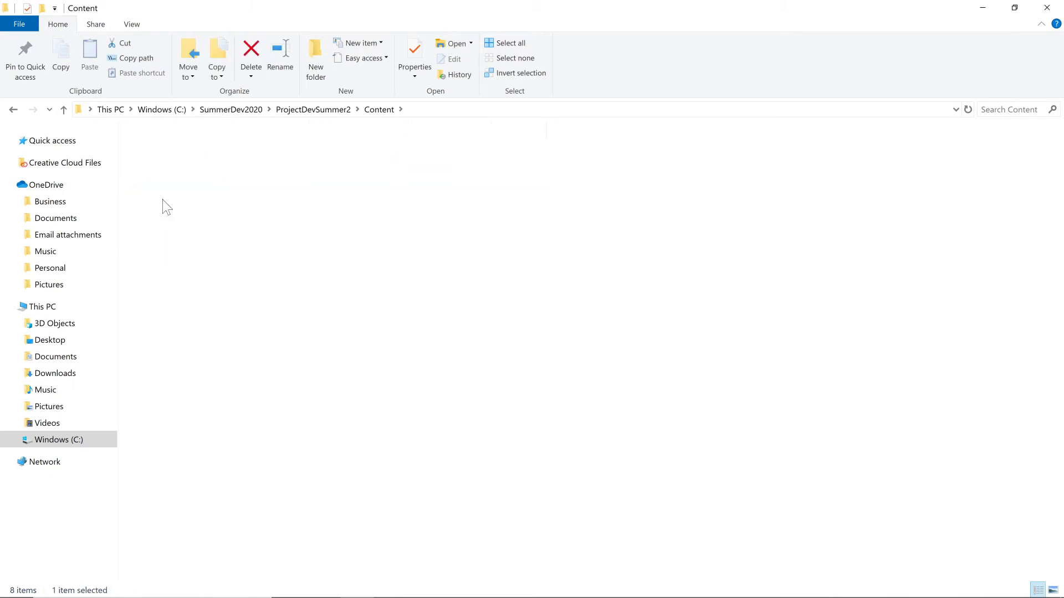
Go up to the SummerDev2020 folder and fetch from origin for the ProjectDevSummer2 folder, closing the progress window.
click(229, 114)
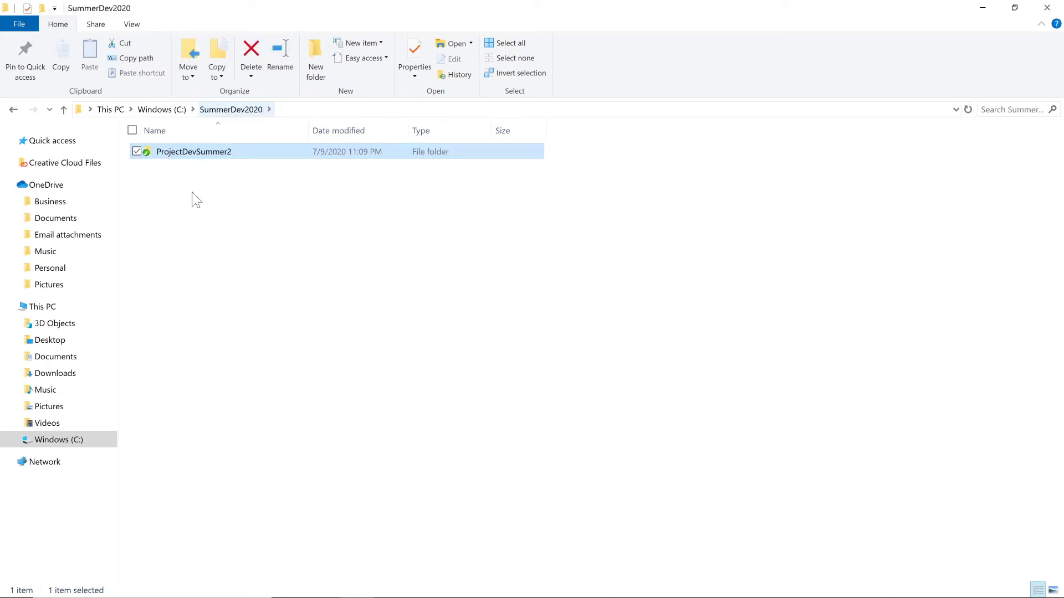
right_click(219, 156)
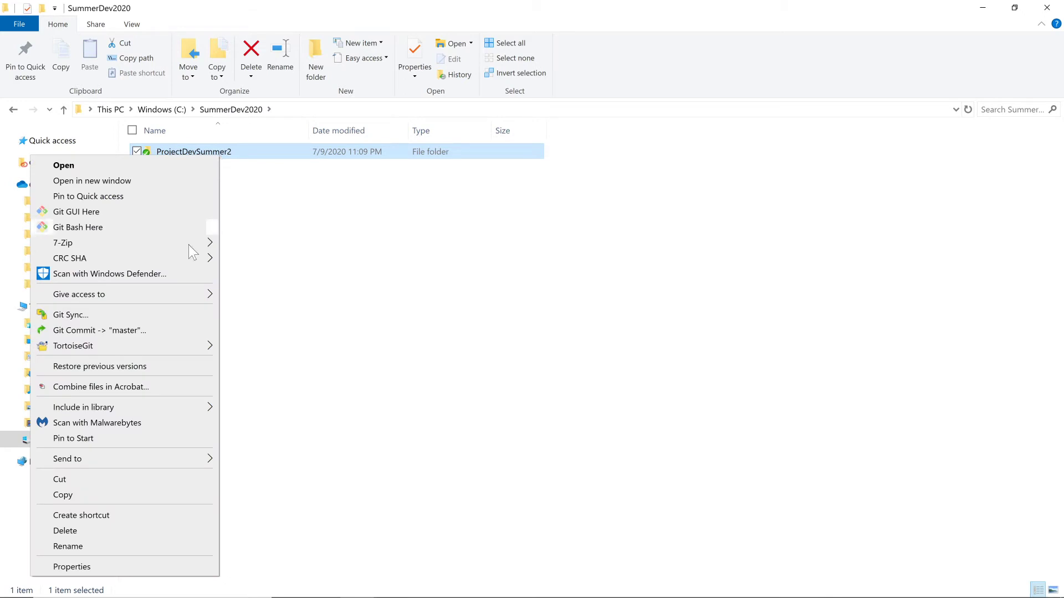
mouse_move(167, 347)
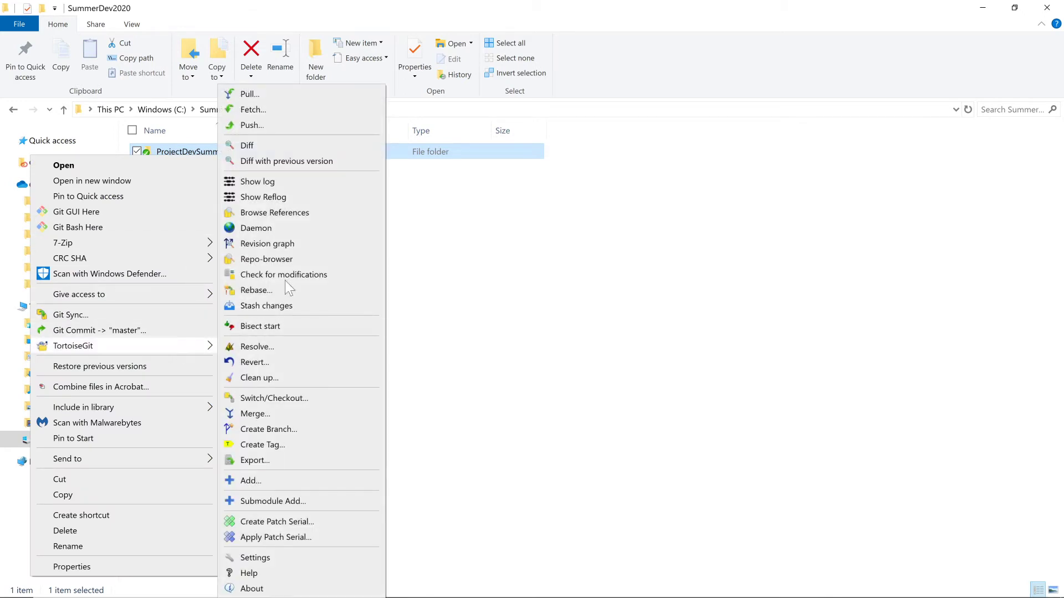
click(262, 110)
click(554, 428)
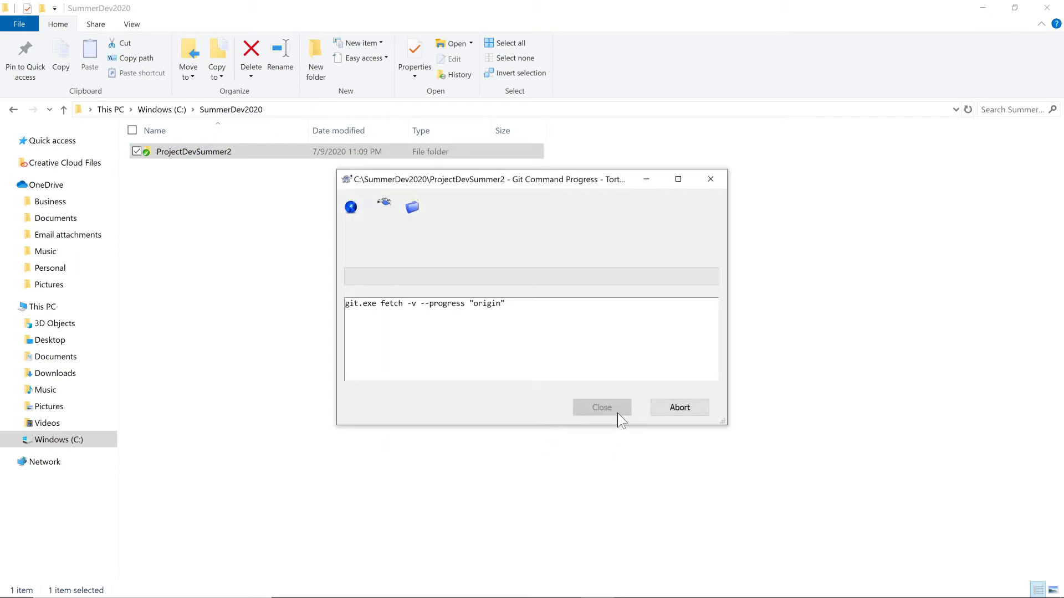
click(617, 414)
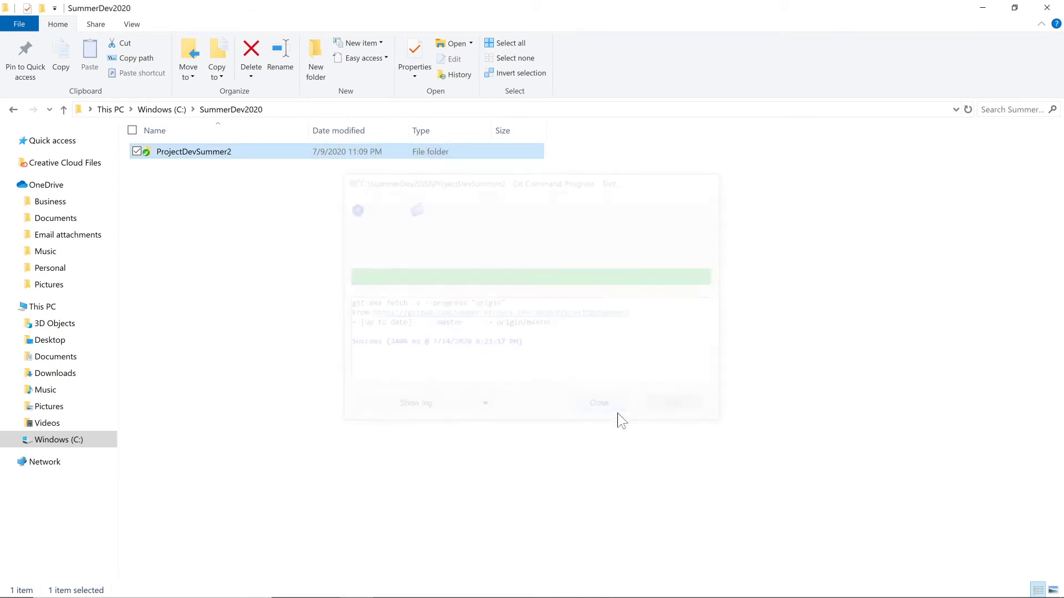
click(190, 152)
right_click(190, 153)
click(300, 223)
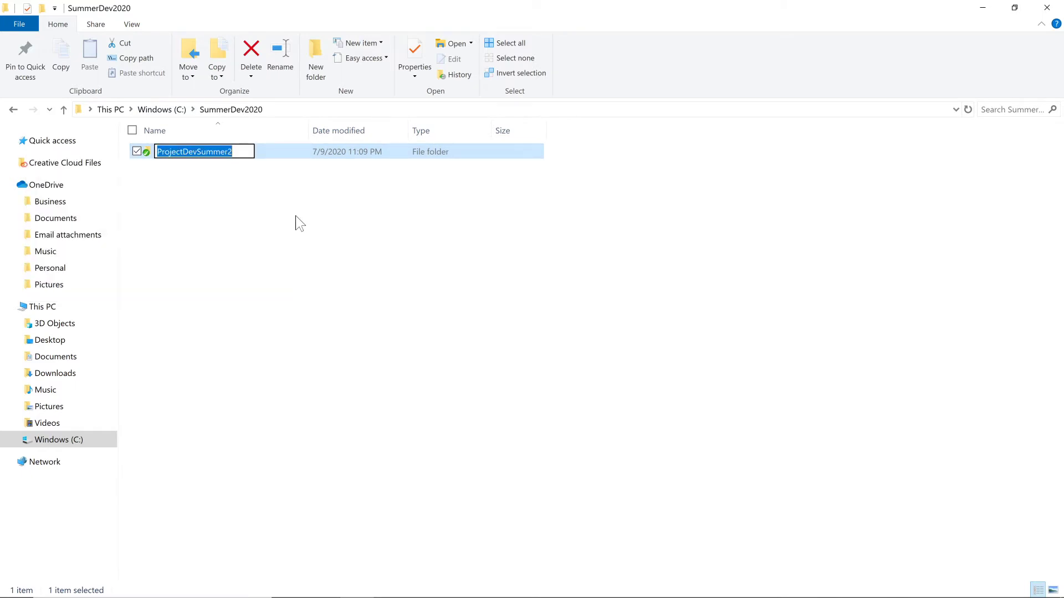
click(299, 223)
Pull the master branch from origin into the ProjectDevSummer2 folder with TortoiseGit, and close the progress window.
click(256, 156)
right_click(256, 156)
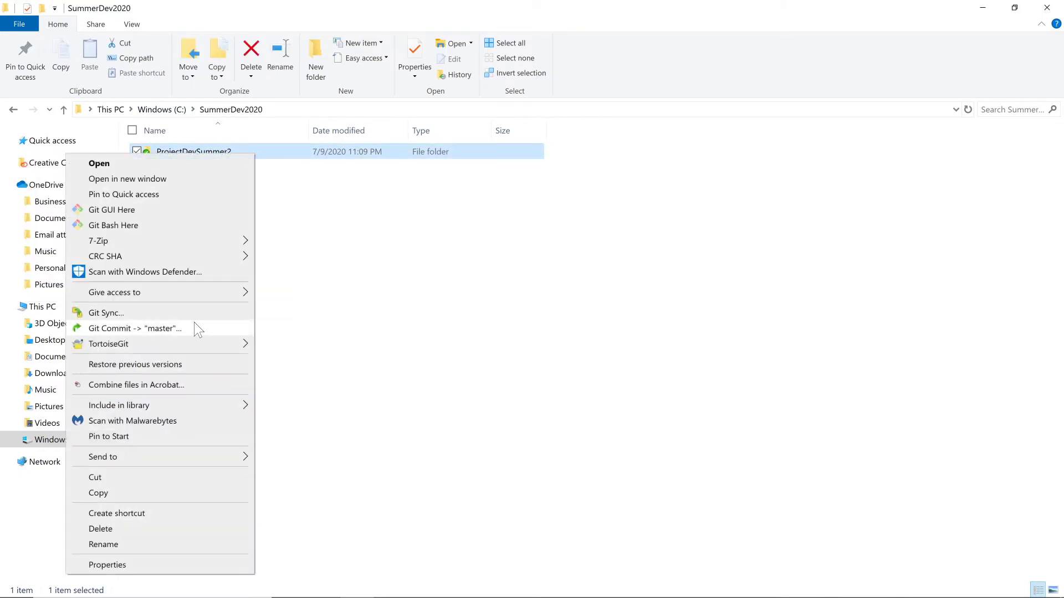
mouse_move(188, 339)
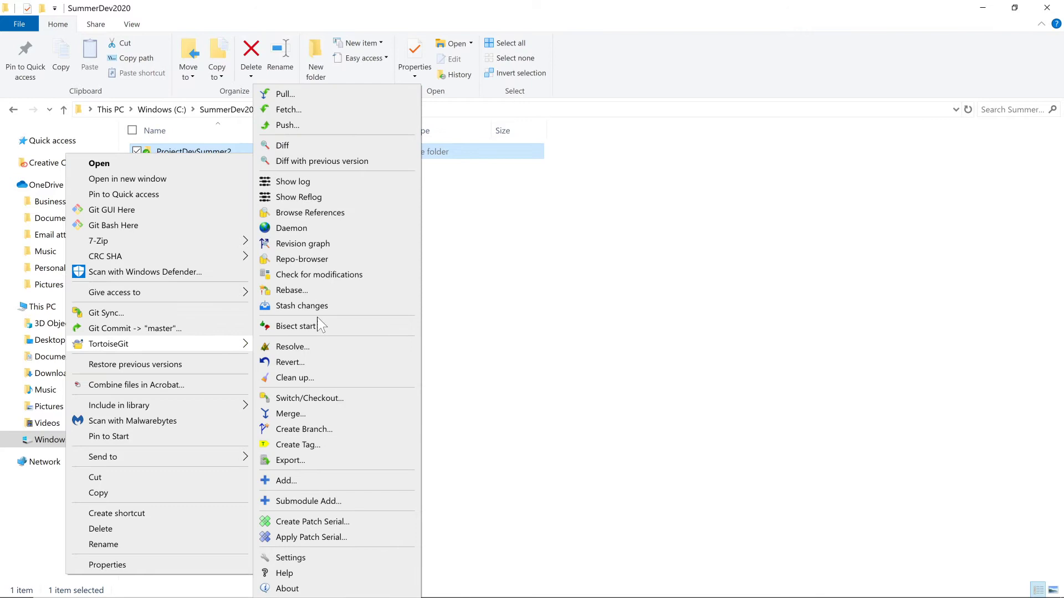
click(351, 97)
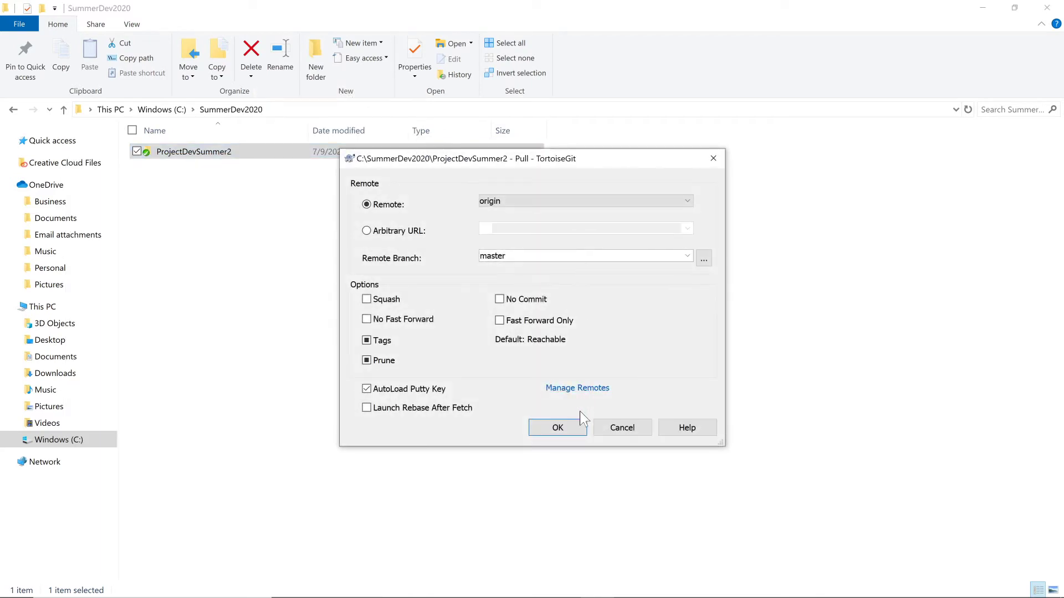
click(572, 427)
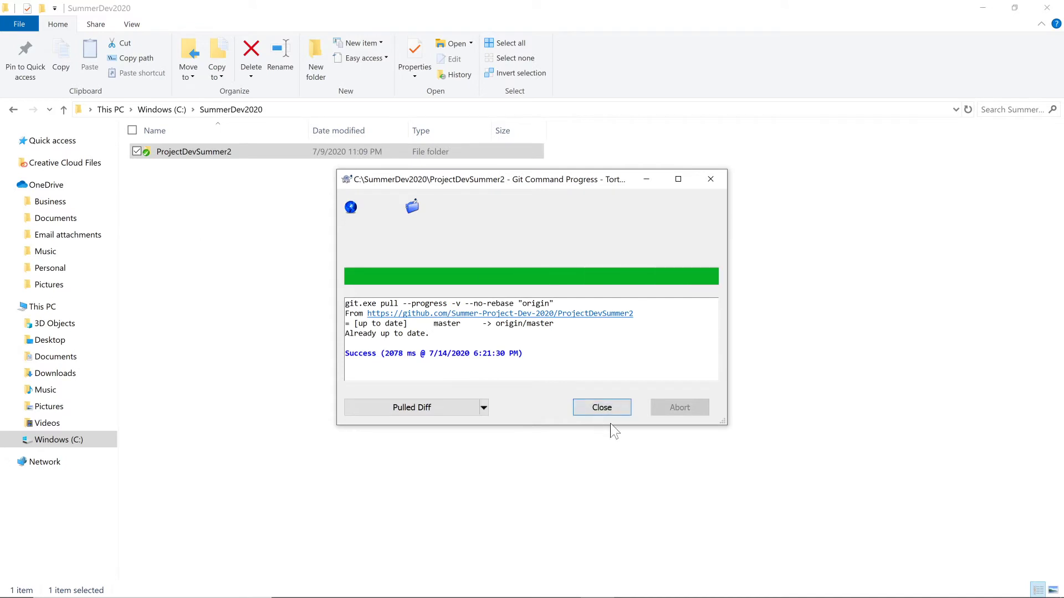
click(602, 407)
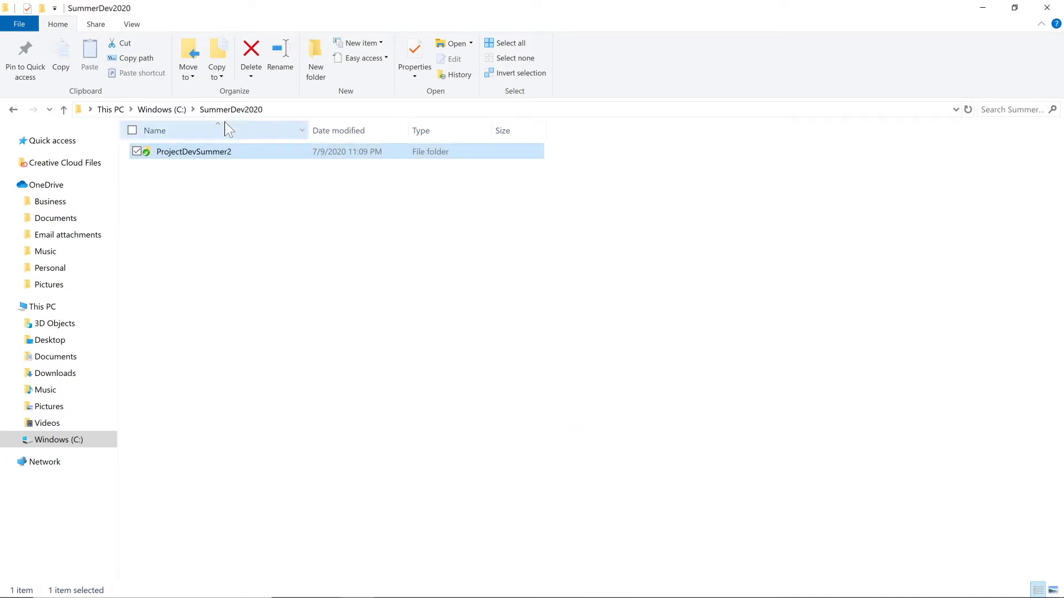
click(173, 109)
double_click(200, 225)
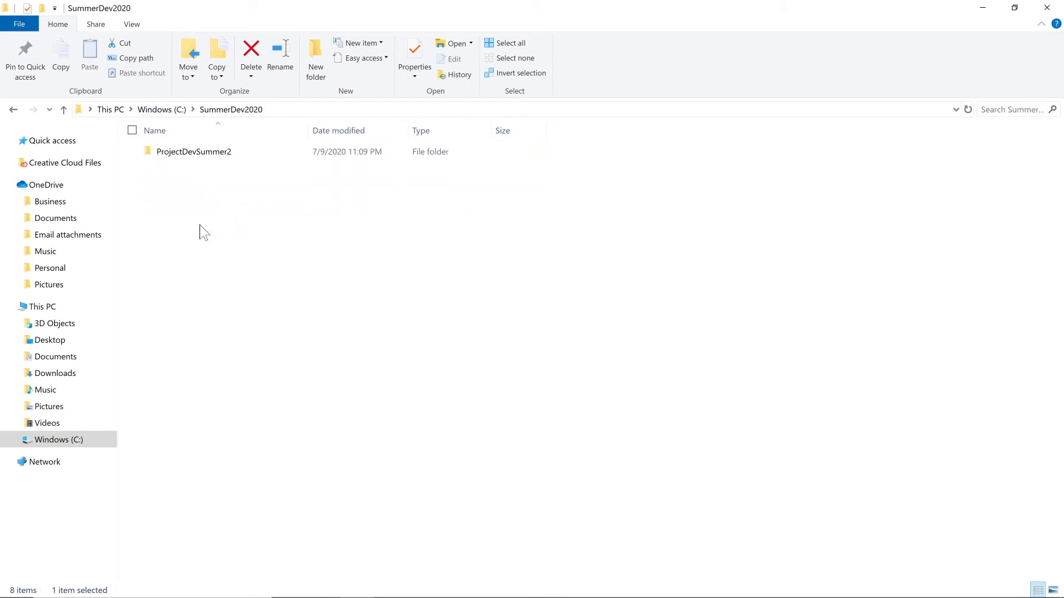
right_click(176, 149)
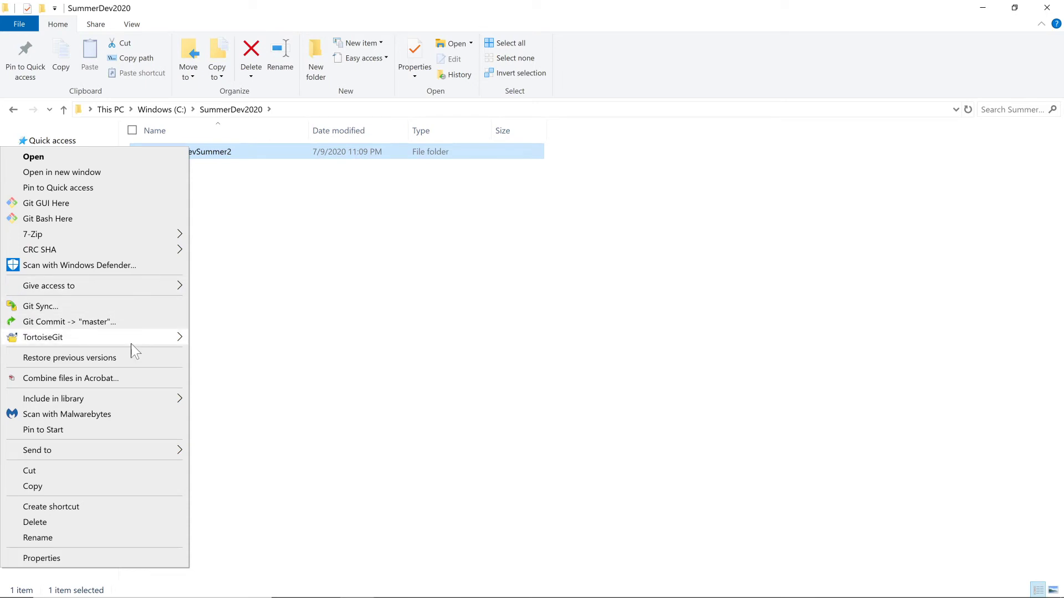
mouse_move(131, 342)
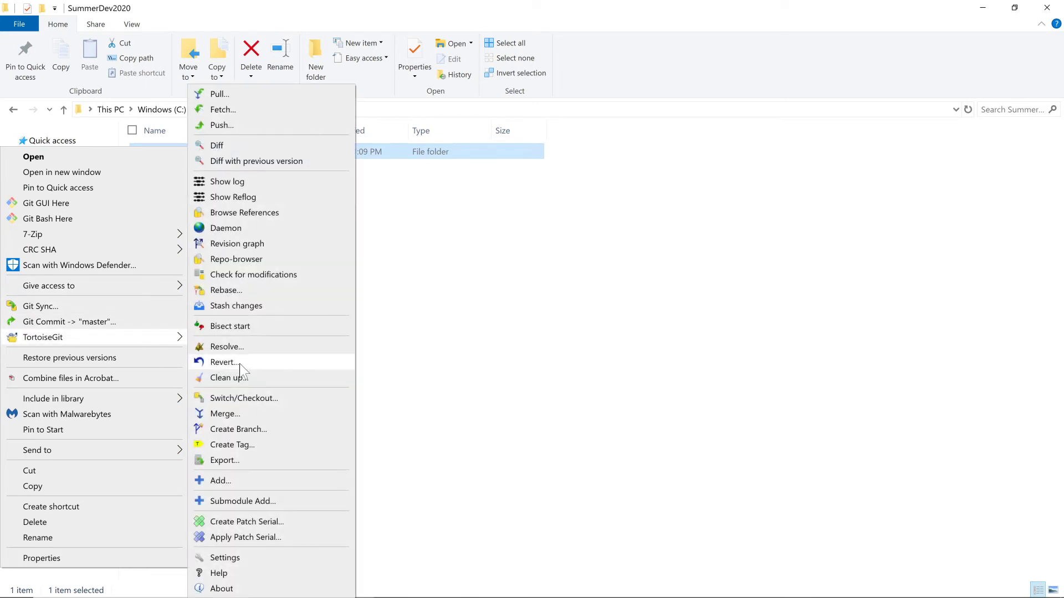
click(405, 331)
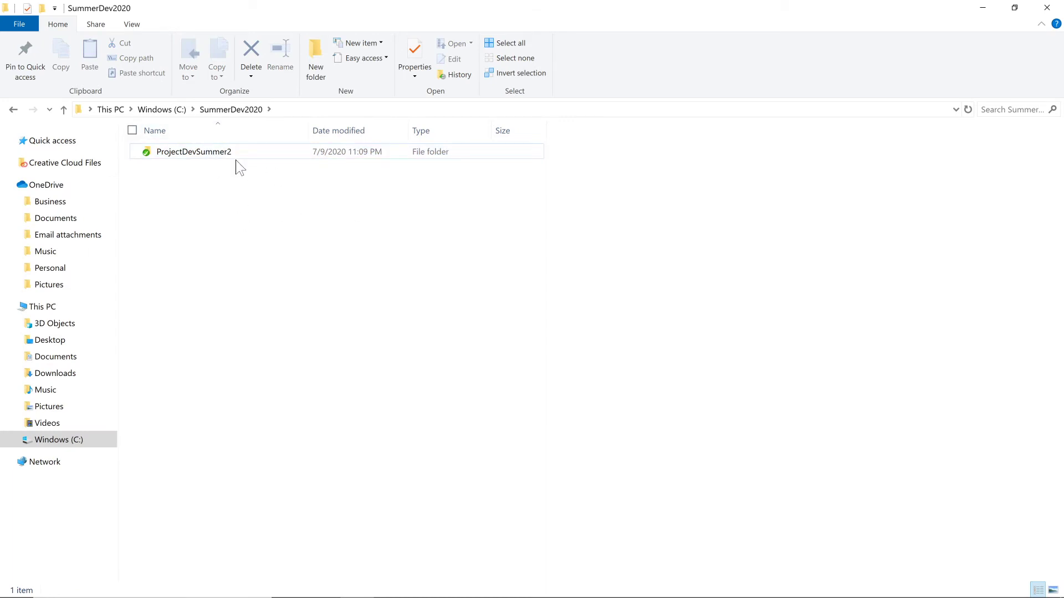
Check the contents of the ProjectDevSummer2 folder and its Content folder, and return to the project folder.
double_click(195, 154)
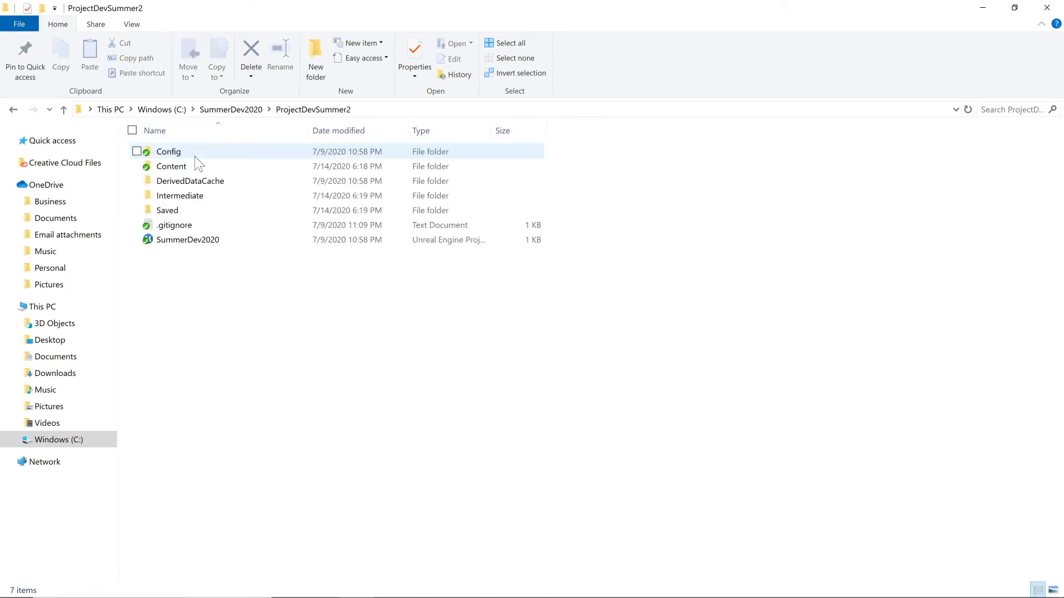
click(226, 111)
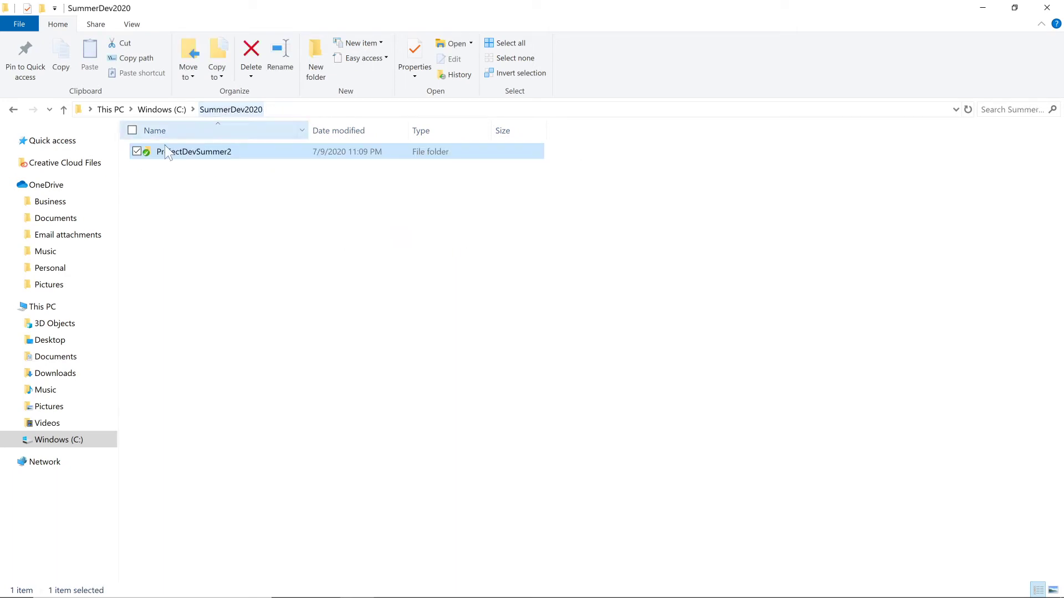
double_click(169, 155)
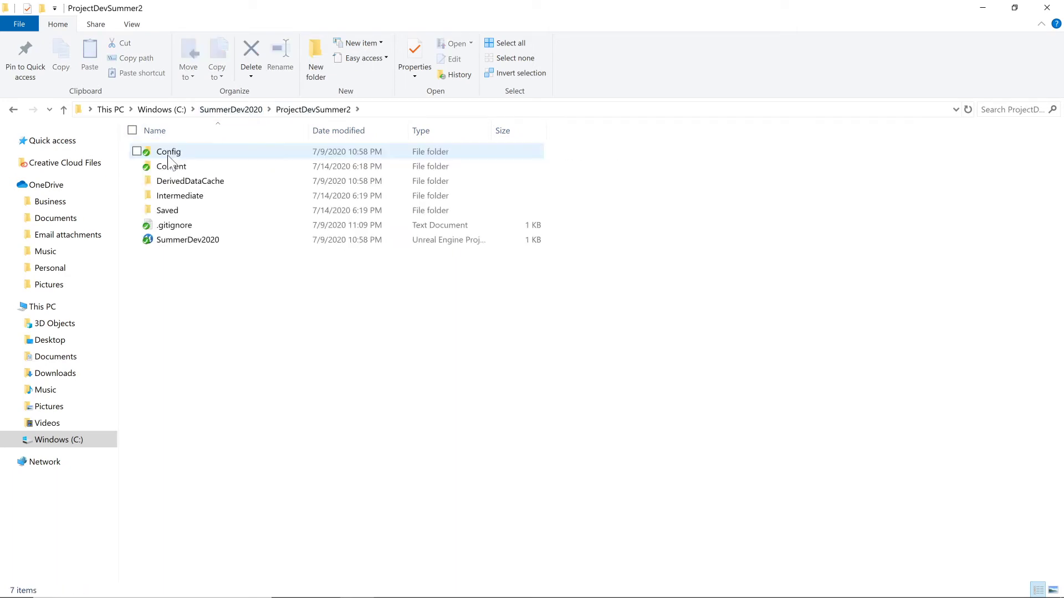
double_click(206, 168)
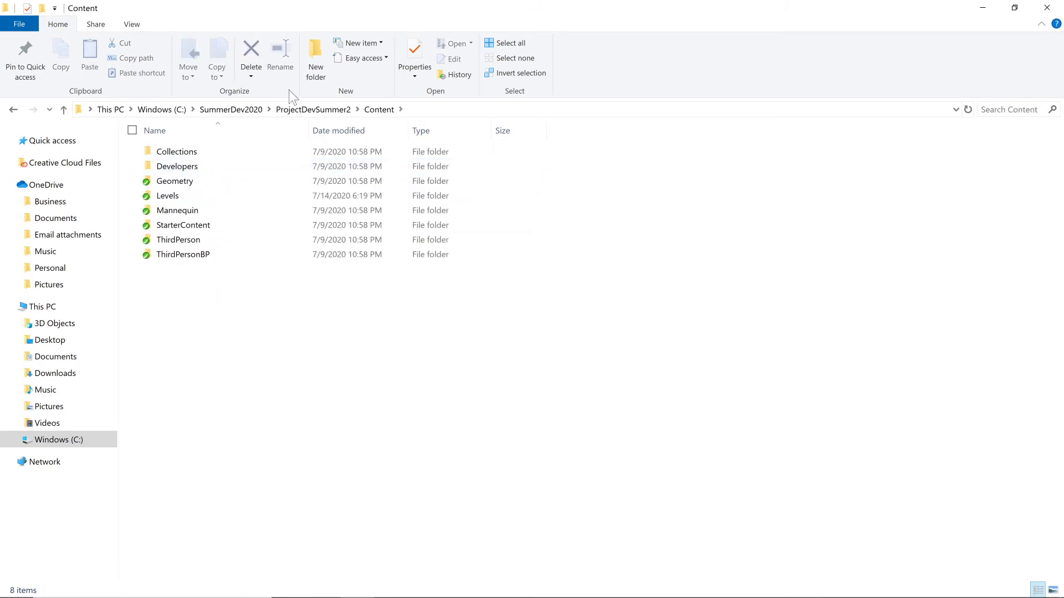
click(314, 109)
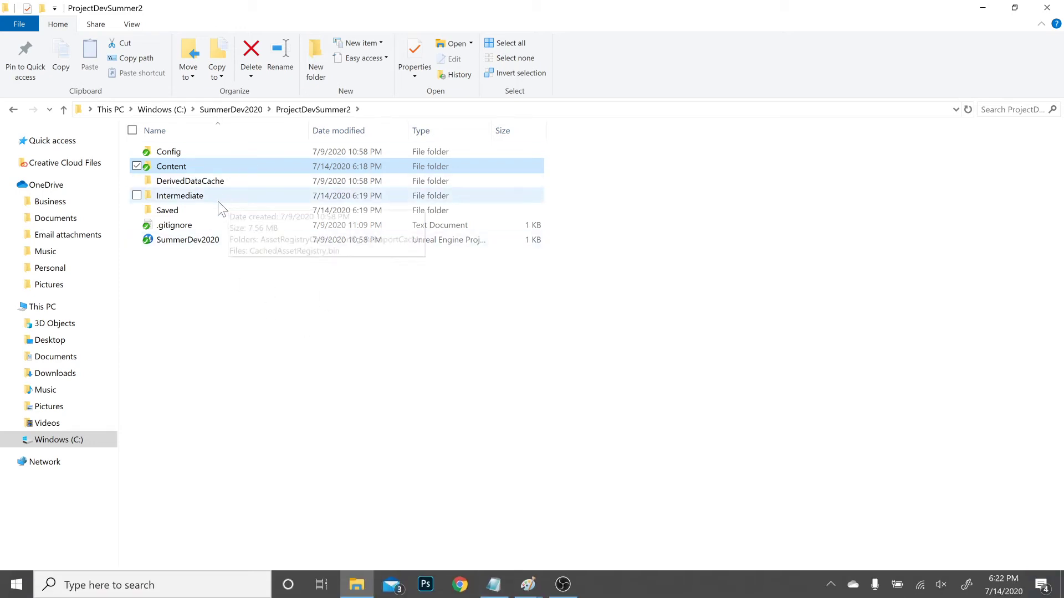
Launch the SummerDev2020 Unreal project from the project folder and minimize File Explorer.
click(201, 235)
double_click(201, 235)
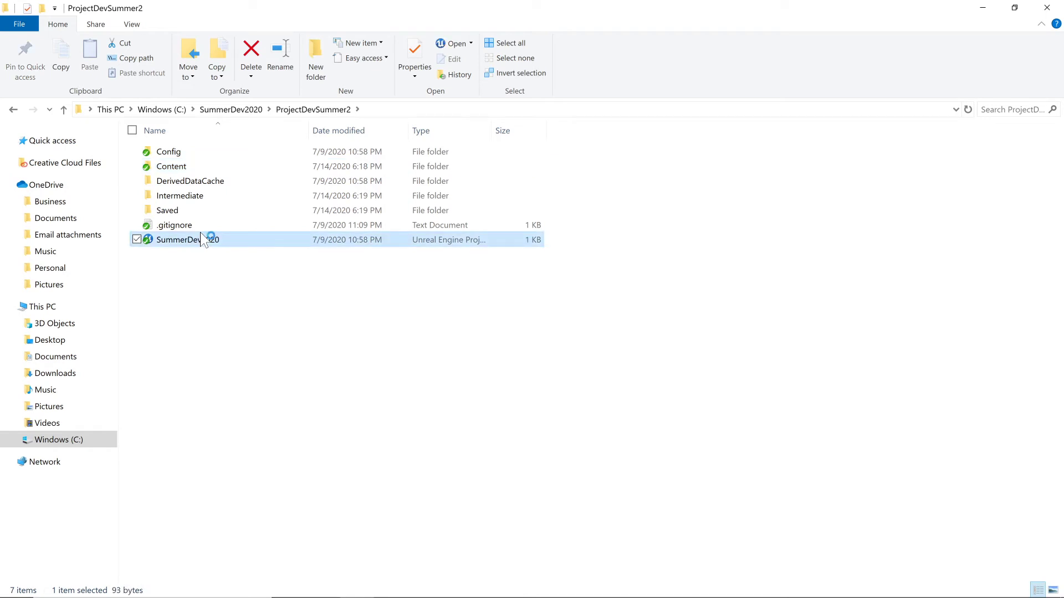
click(982, 7)
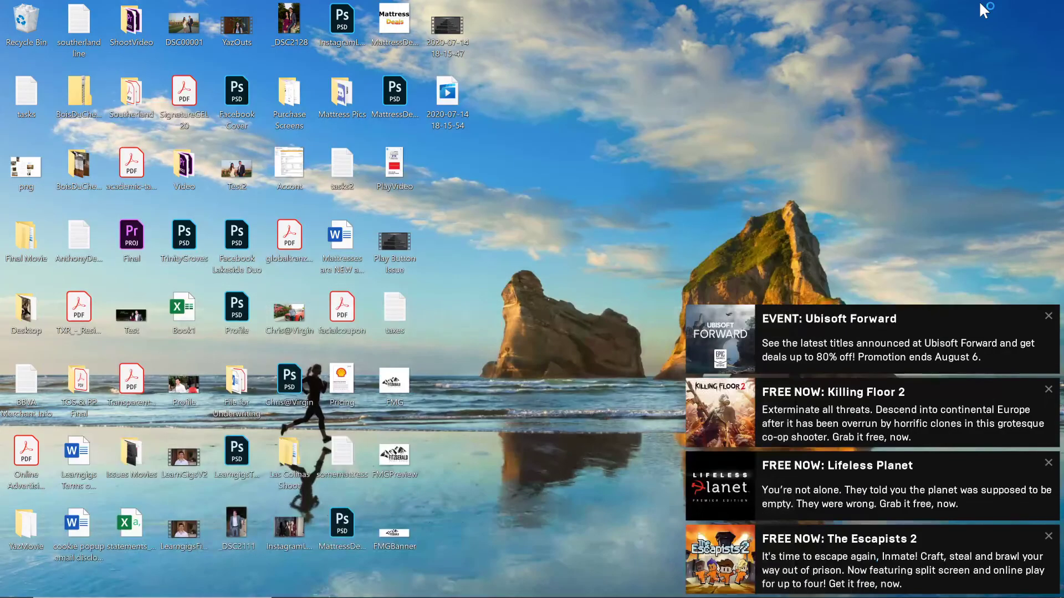
Dismiss the four promotional notifications and close the extra window that opens over the Unreal Editor.
click(1048, 318)
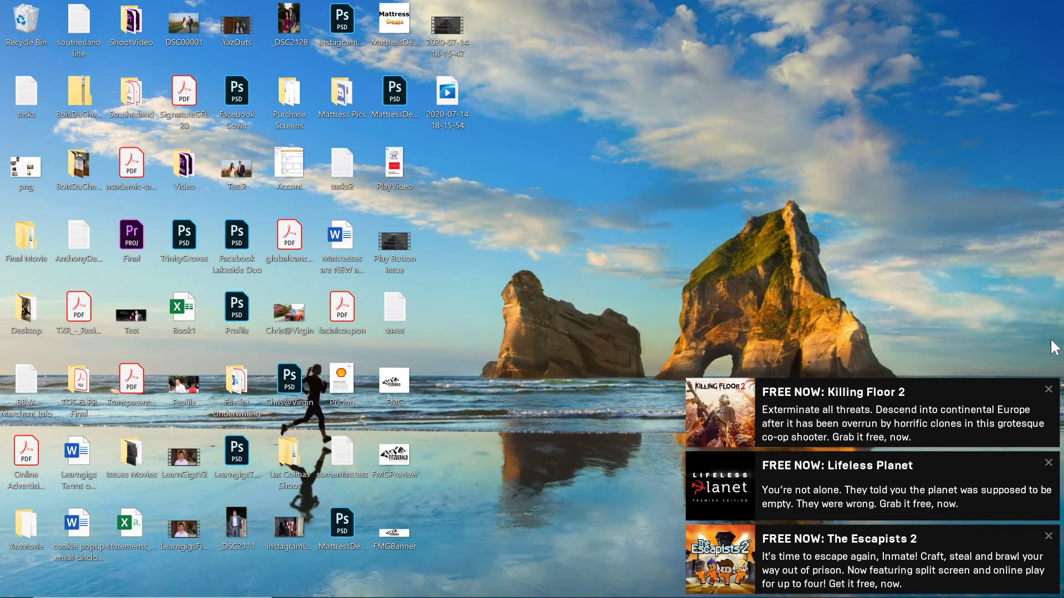
click(1048, 391)
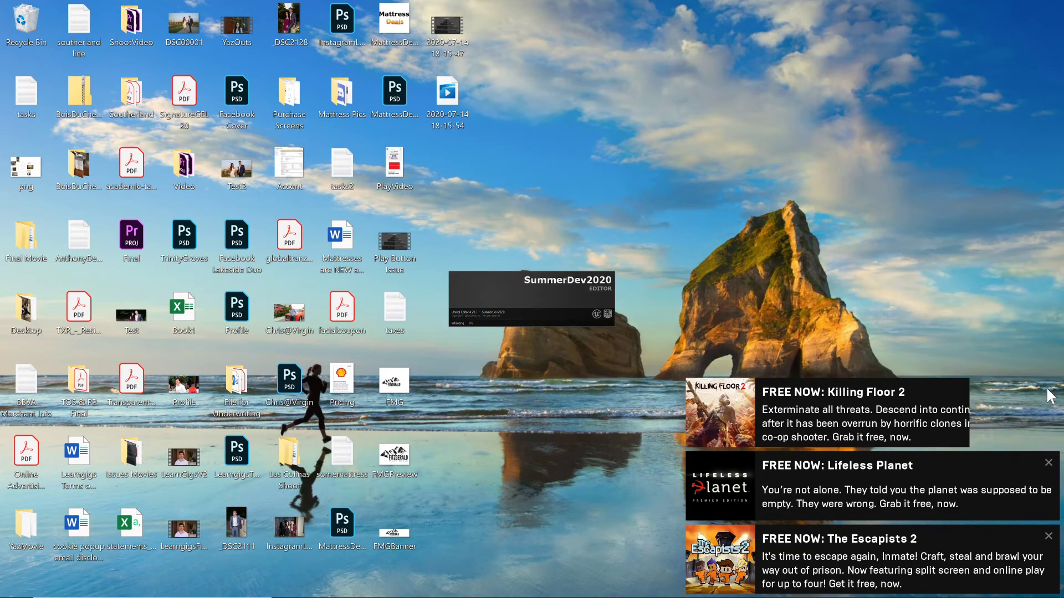
click(1047, 463)
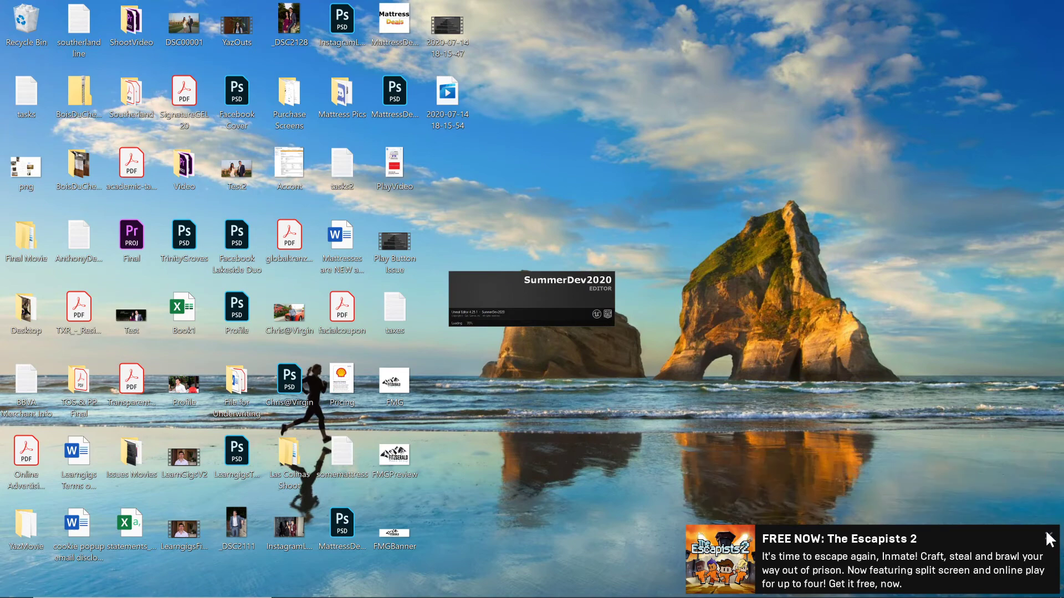
click(1048, 536)
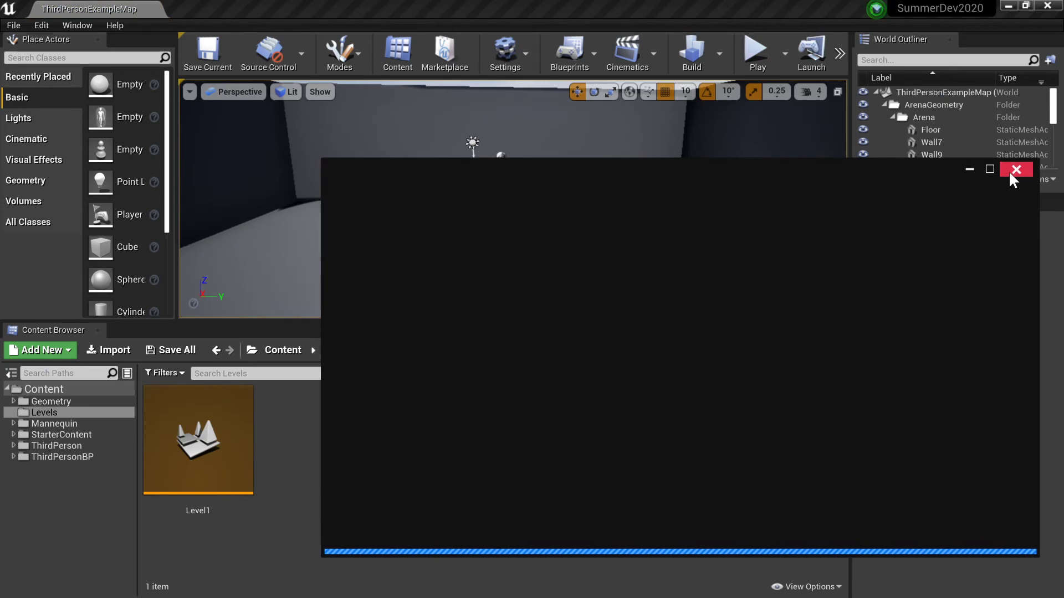
click(1009, 172)
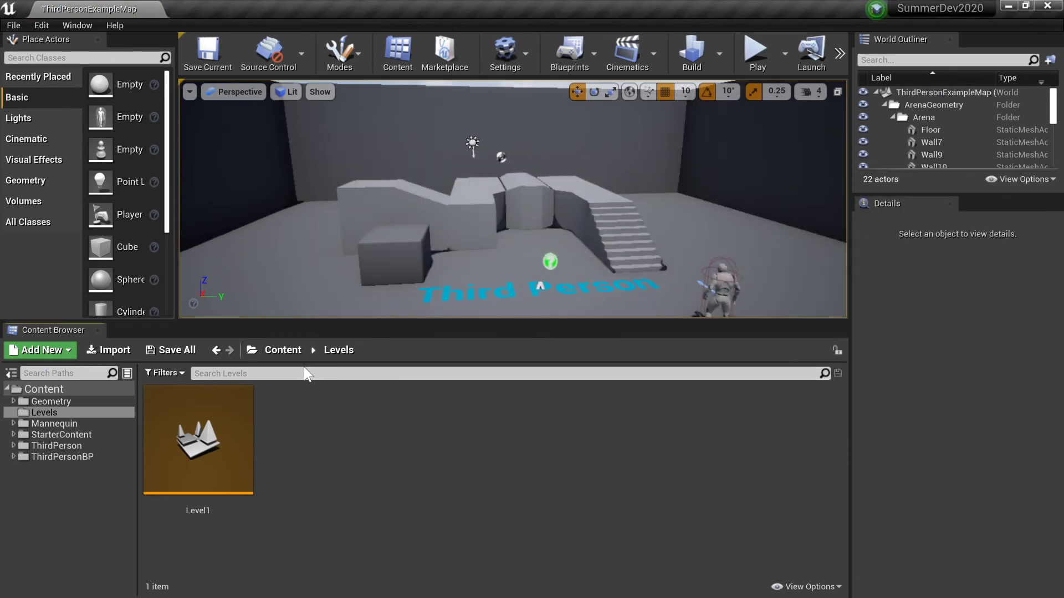
Open Level1, enlarge the viewport, and place a Cube at about X 760, Y -50, Z -100.
double_click(221, 465)
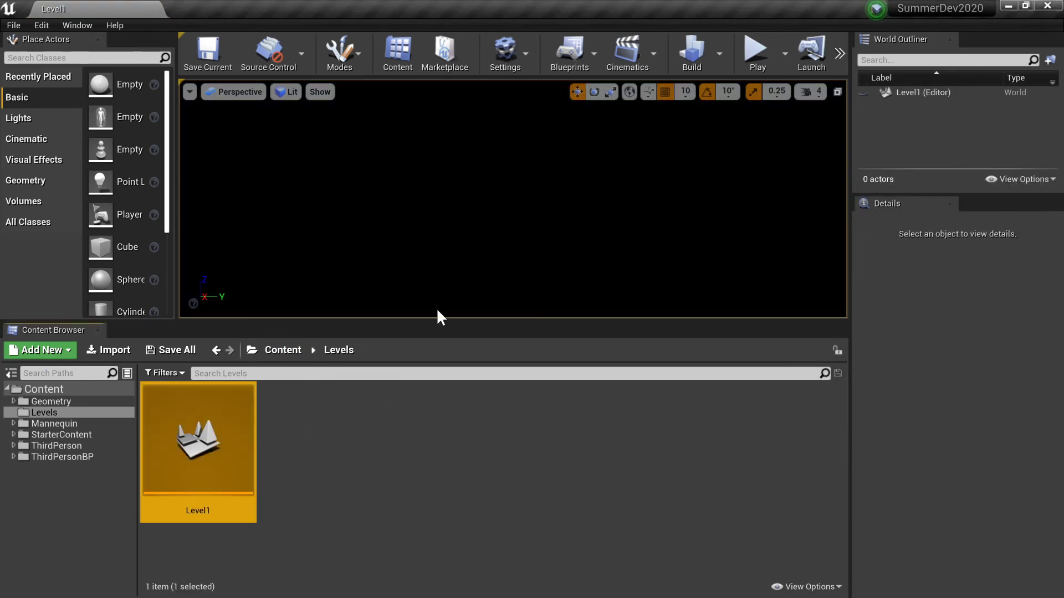
drag(437, 321, 427, 432)
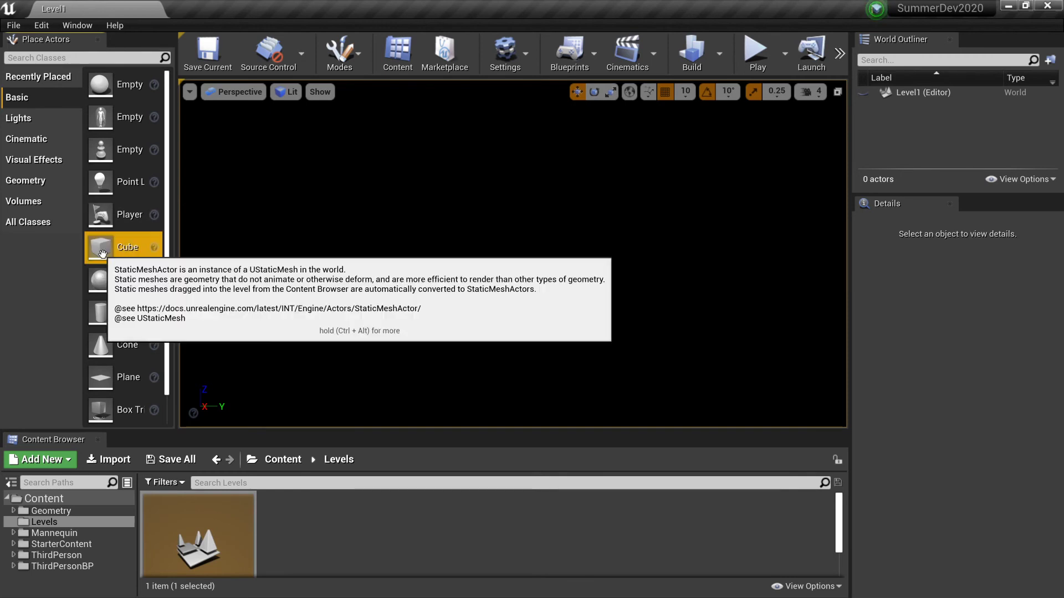
drag(91, 245, 494, 297)
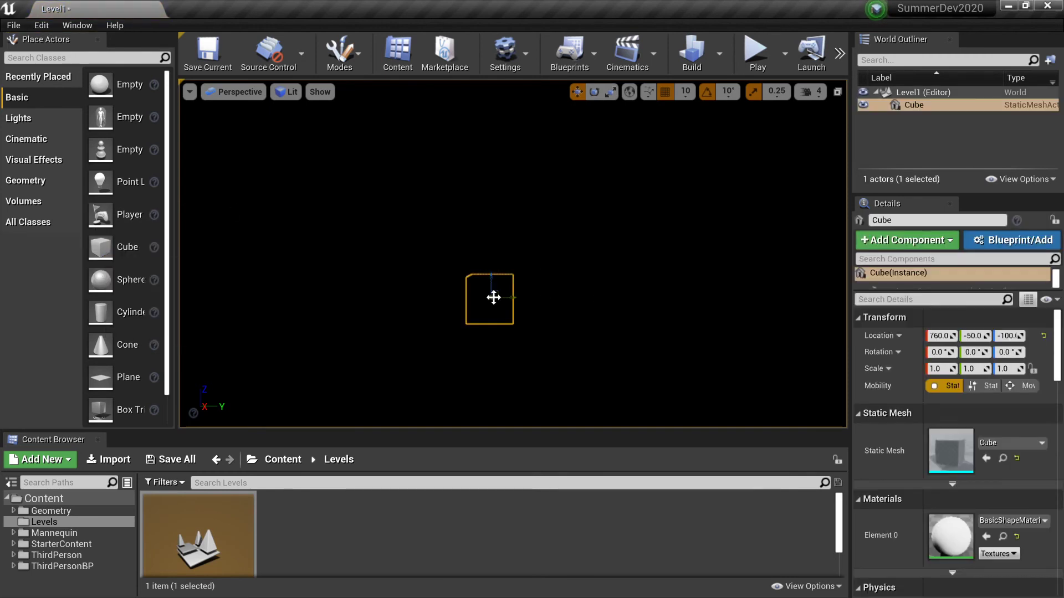
Add a Point Light above the cube at about X 770, Y 30, Z 20.
click(41, 121)
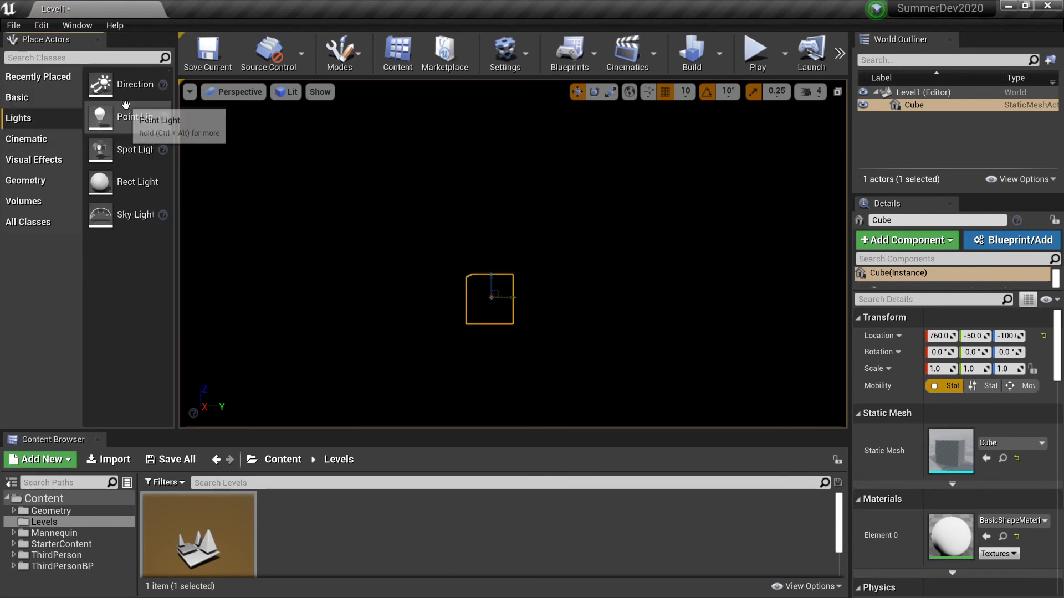
drag(102, 116, 525, 269)
drag(582, 308, 501, 308)
drag(700, 245, 727, 243)
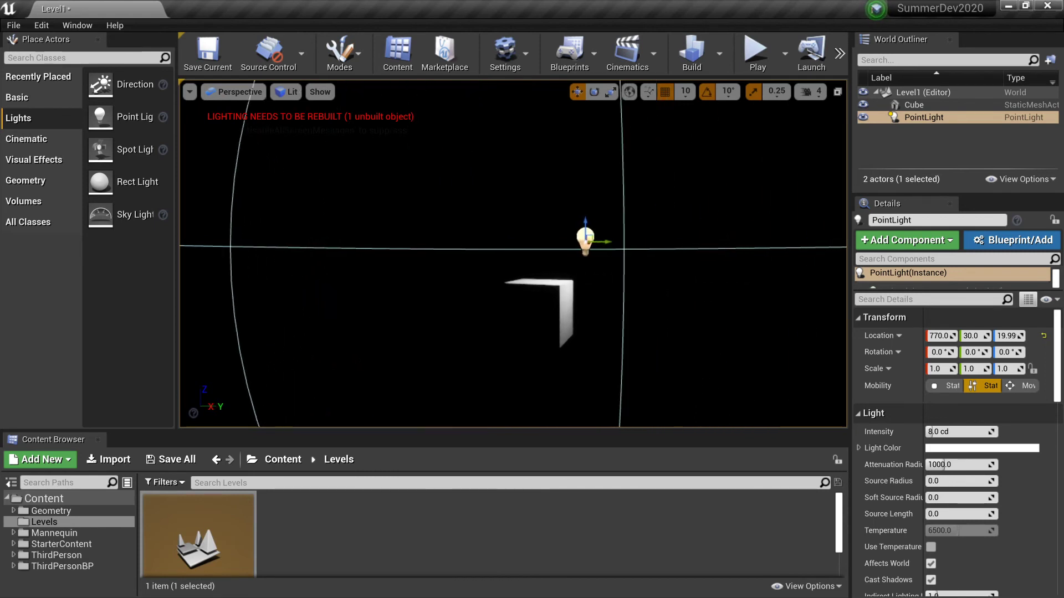
Save the current level and all other unsaved project content.
click(207, 68)
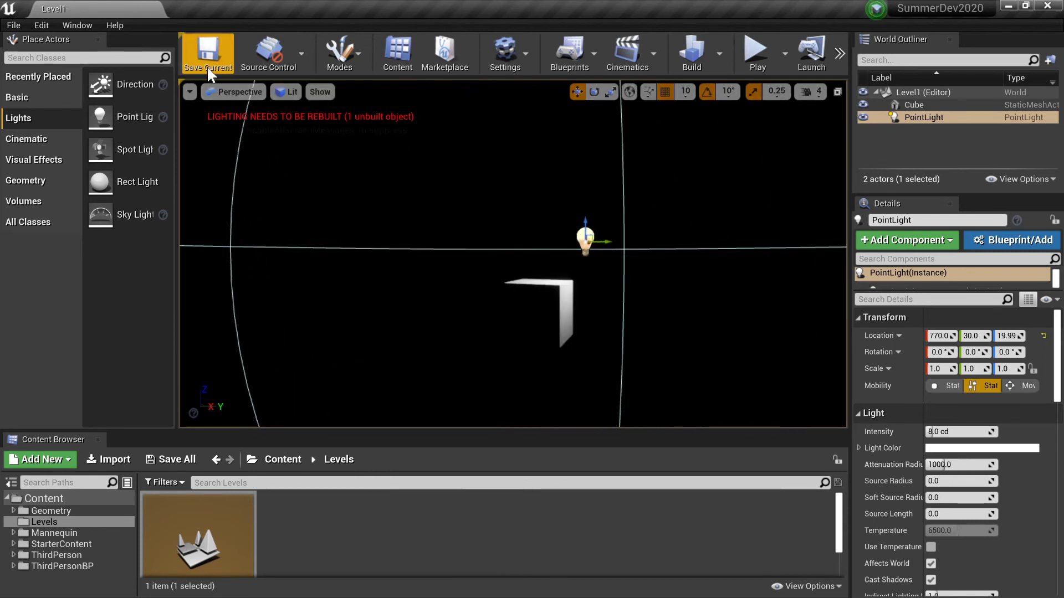
click(22, 25)
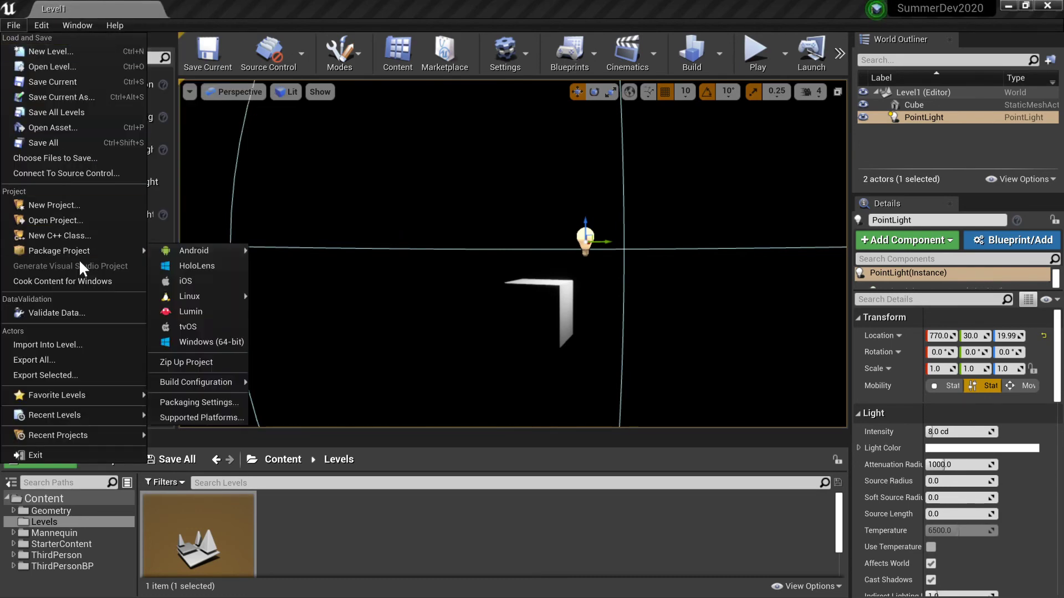
click(69, 142)
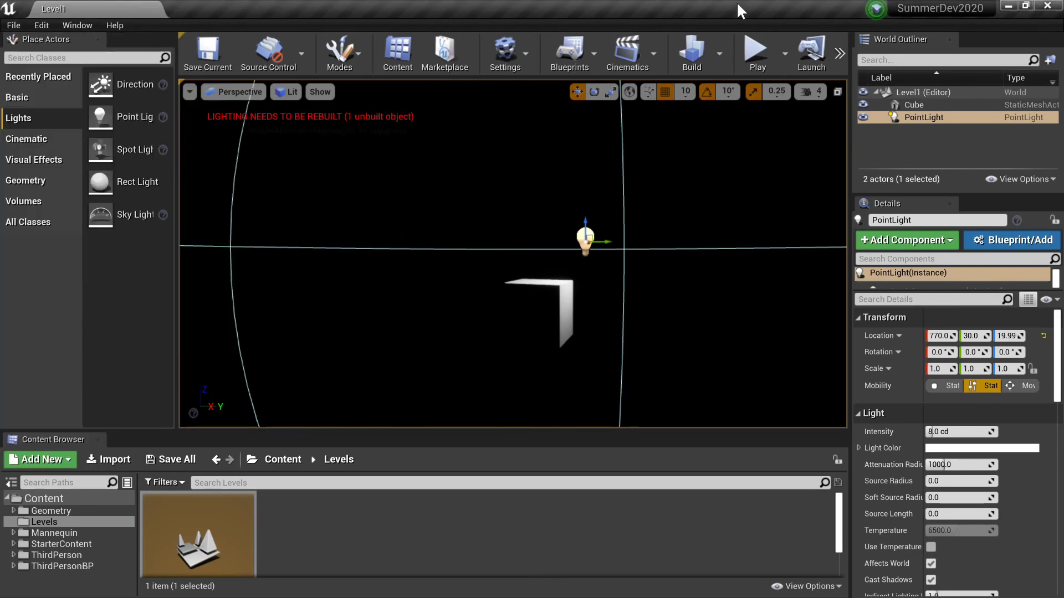
Close the Unreal Editor, switch to File Explorer, and open ProjectDevSummer2's Content/Levels folder to check the Git status of Level1.umap.
click(1047, 6)
mouse_move(564, 597)
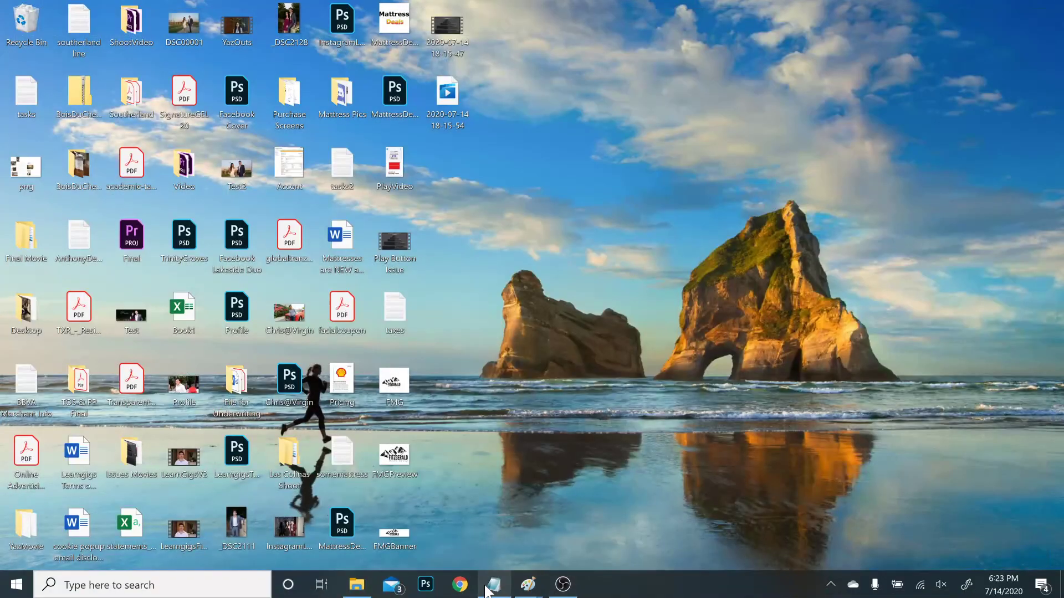
click(356, 585)
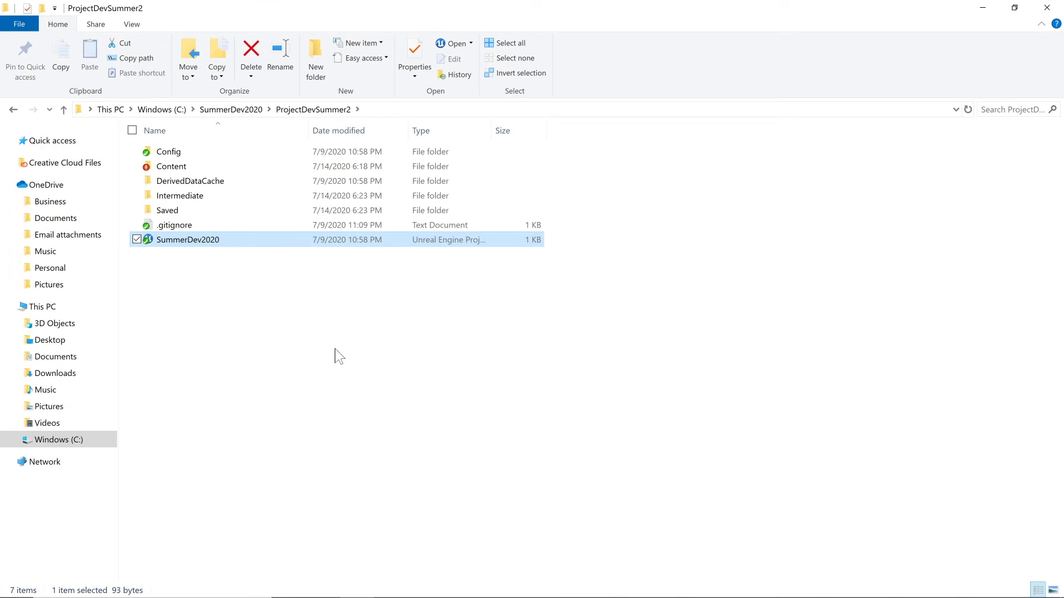
double_click(163, 168)
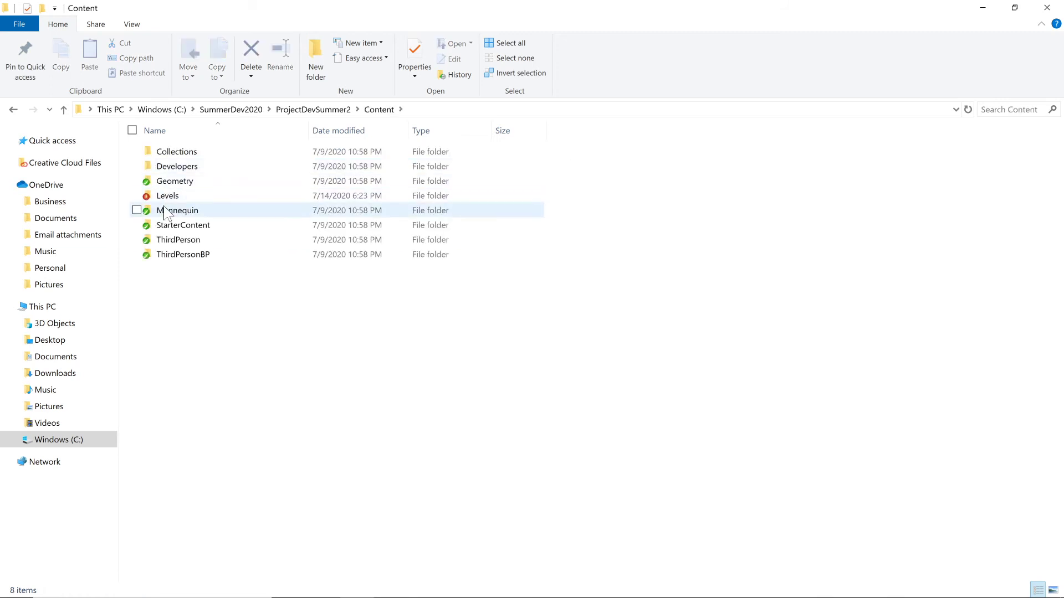
double_click(169, 197)
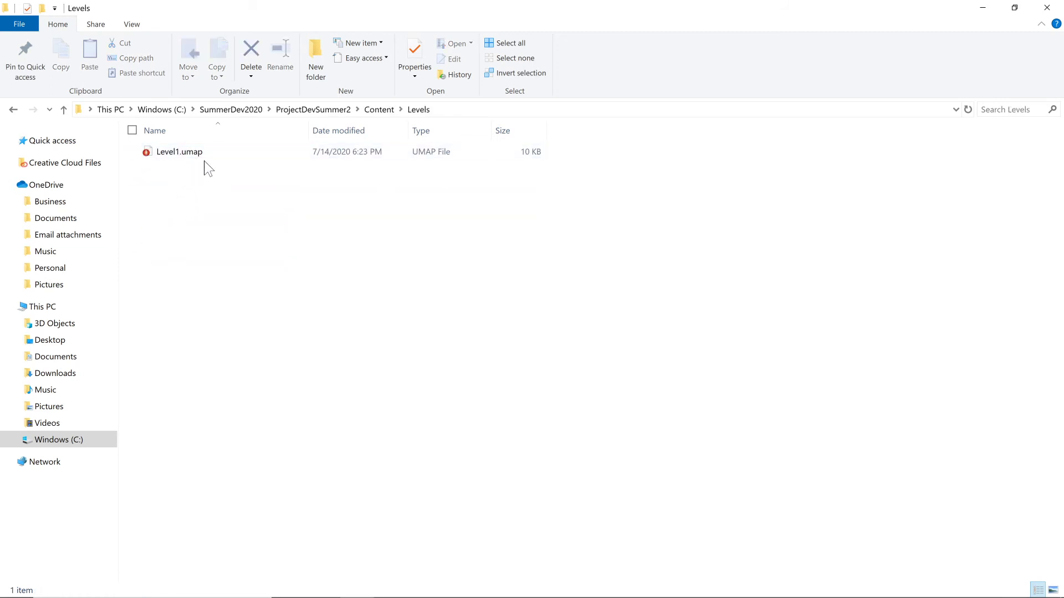
Commit and push the modified Level1.umap in ProjectDevSummer2 to master, with the author's name and "added updates to level 1" as the message.
click(242, 110)
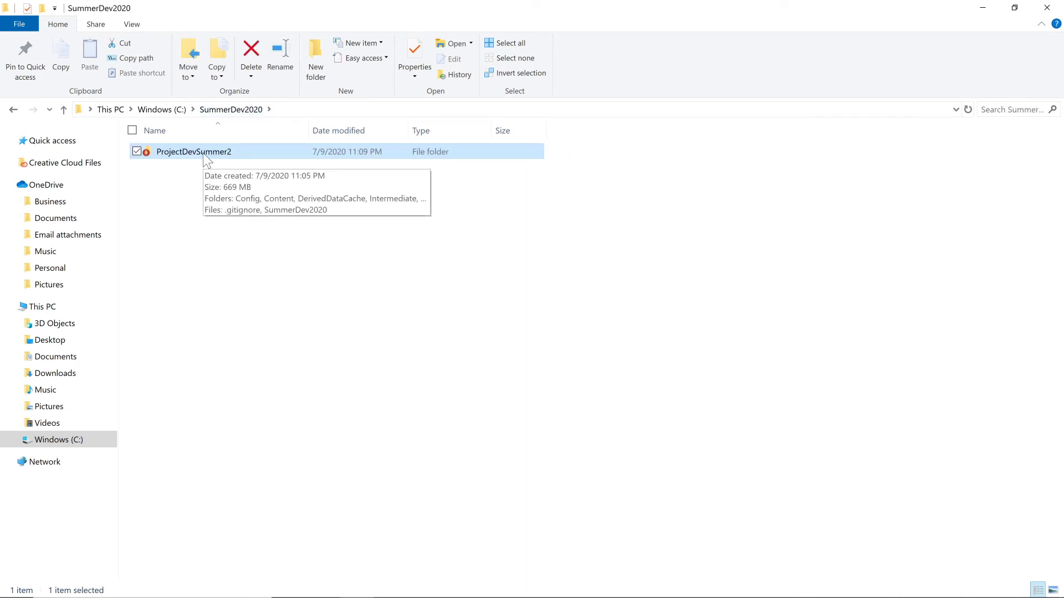
right_click(203, 154)
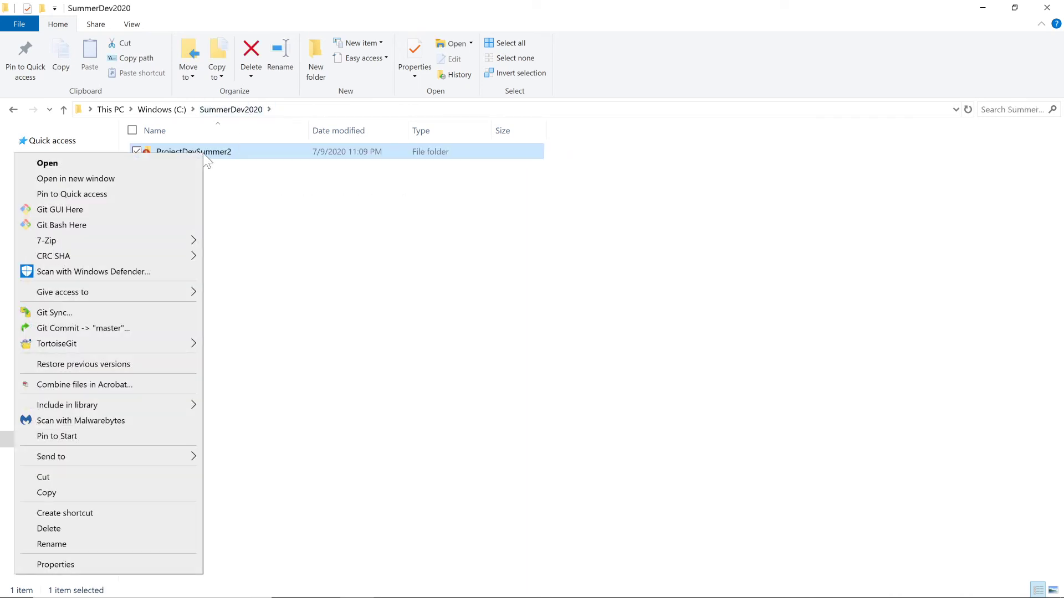
click(124, 328)
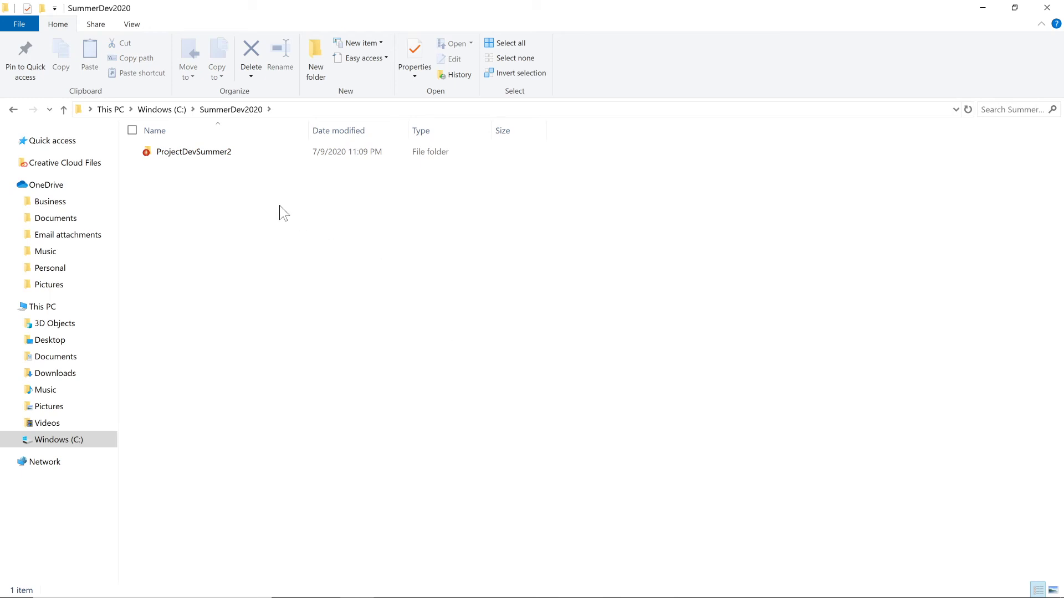
right_click(221, 158)
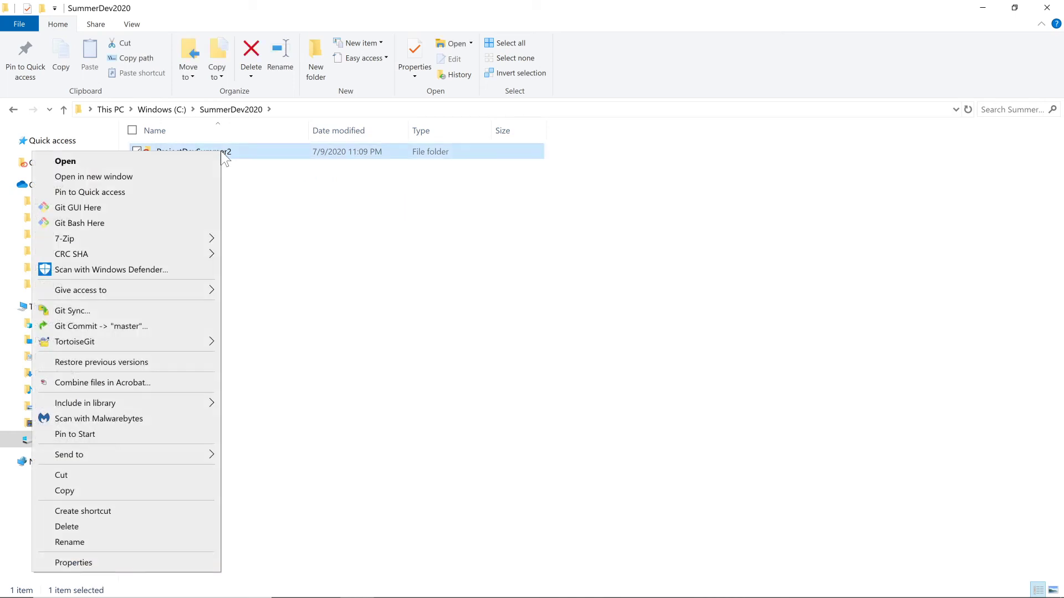
click(146, 331)
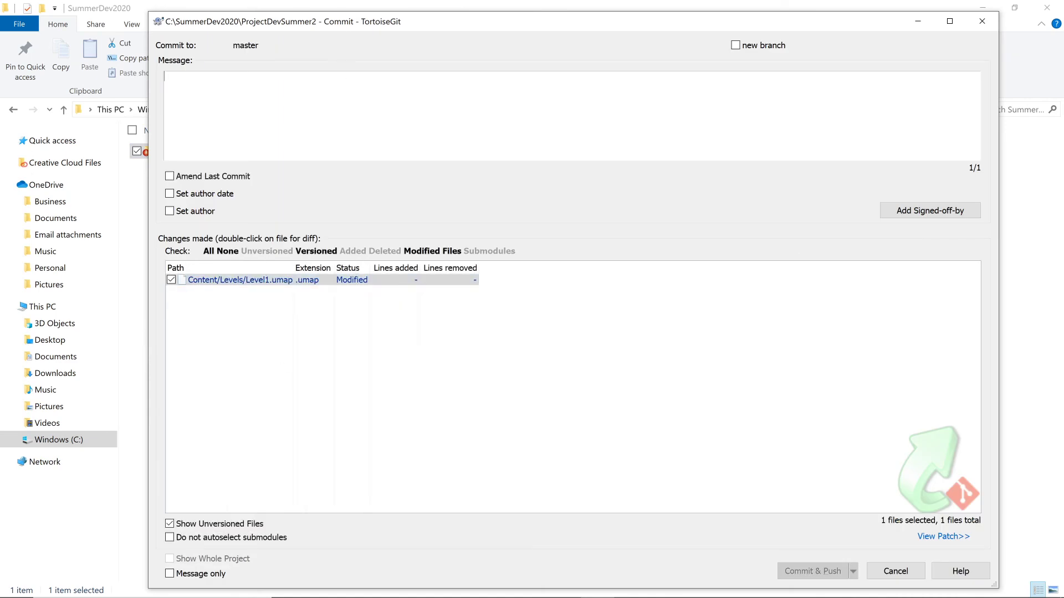
text(Curra - )
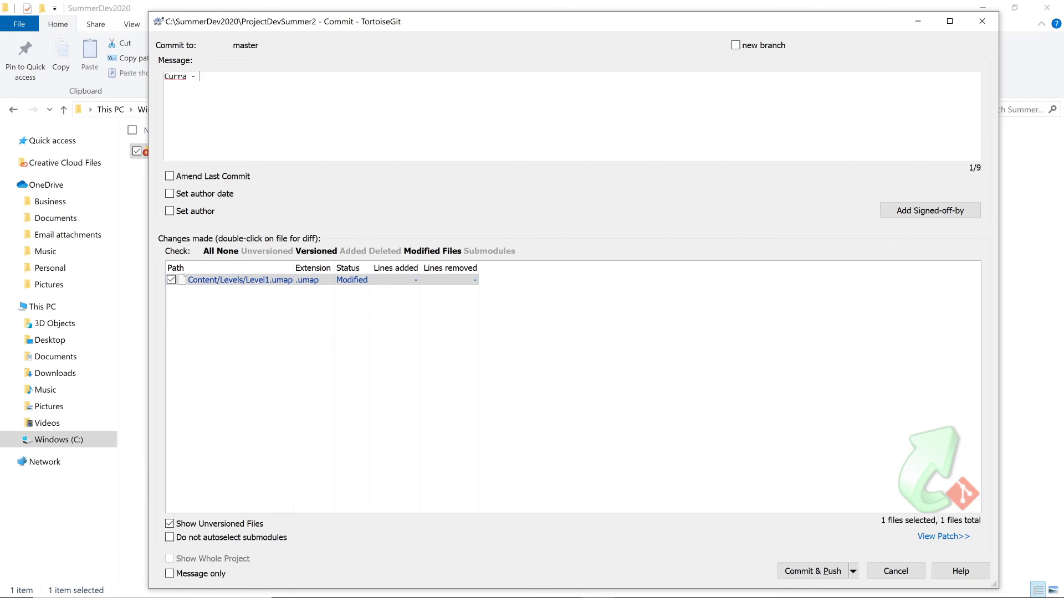
text(added updates to level 1)
click(812, 573)
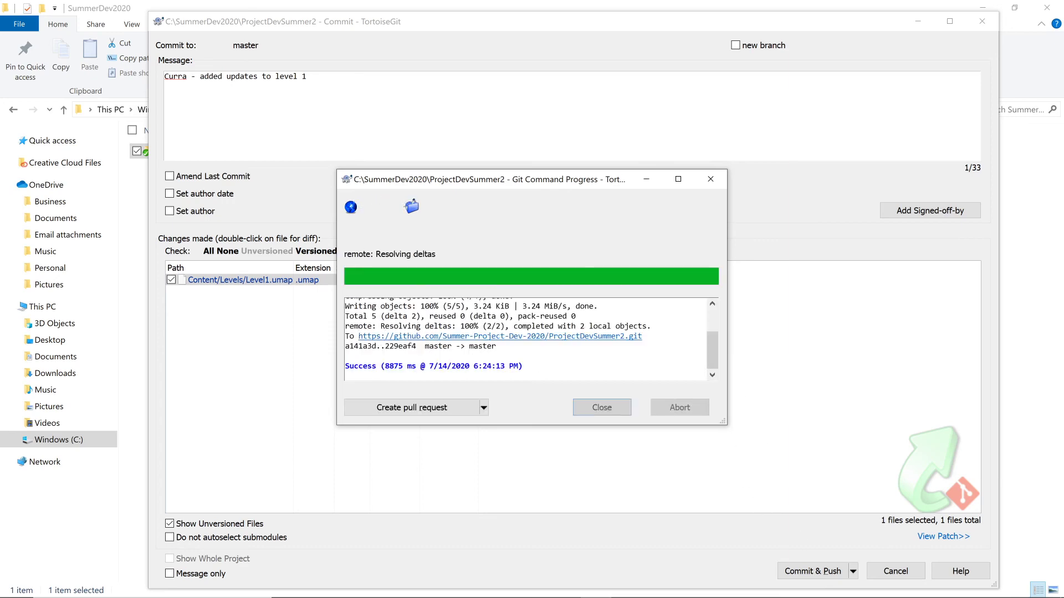
click(602, 408)
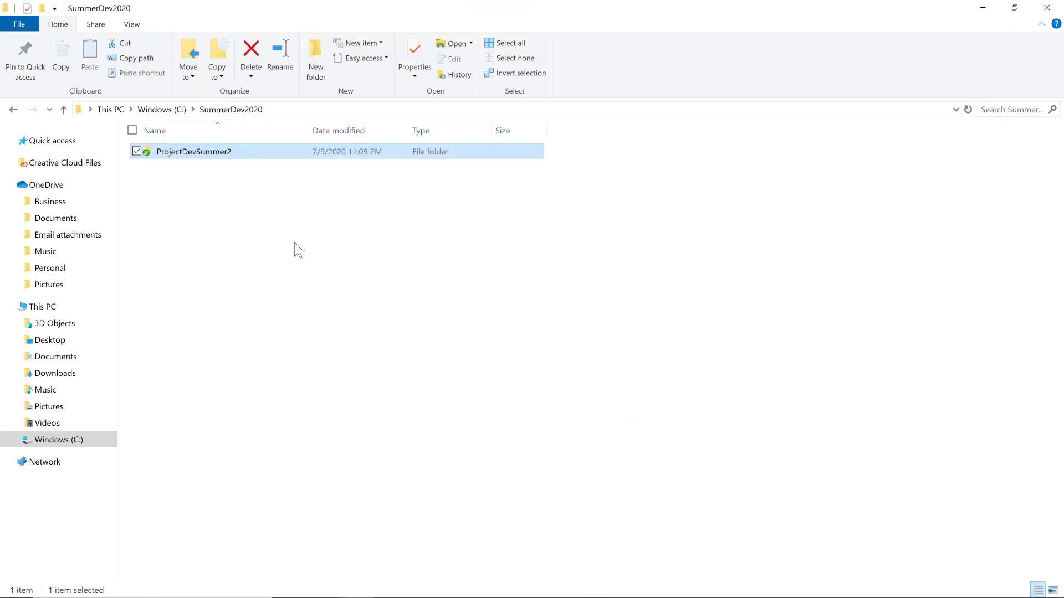
Close the File Explorer window showing the SummerDev2020 folder.
click(197, 153)
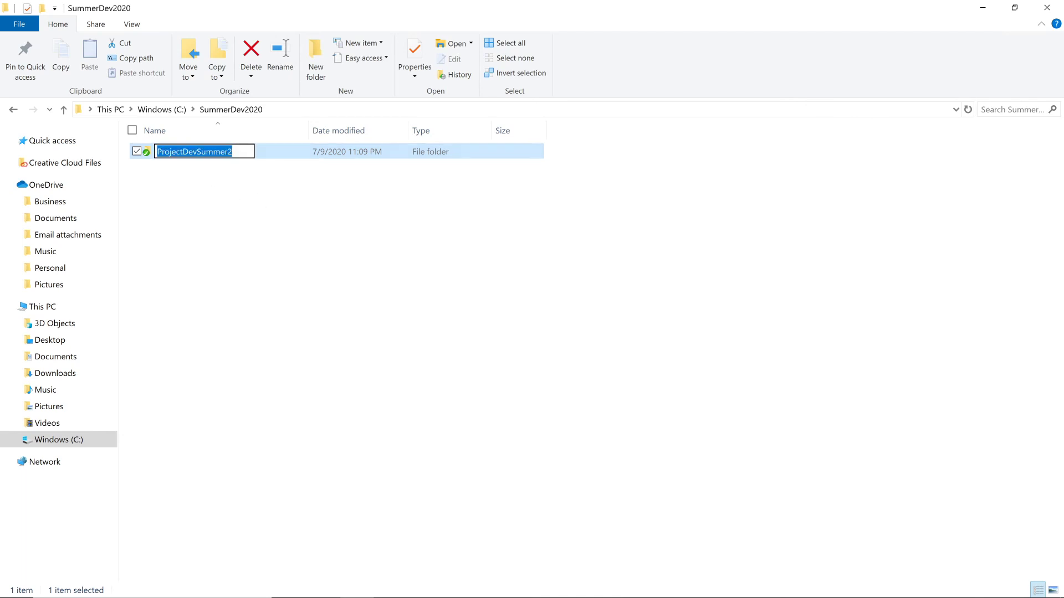
click(270, 155)
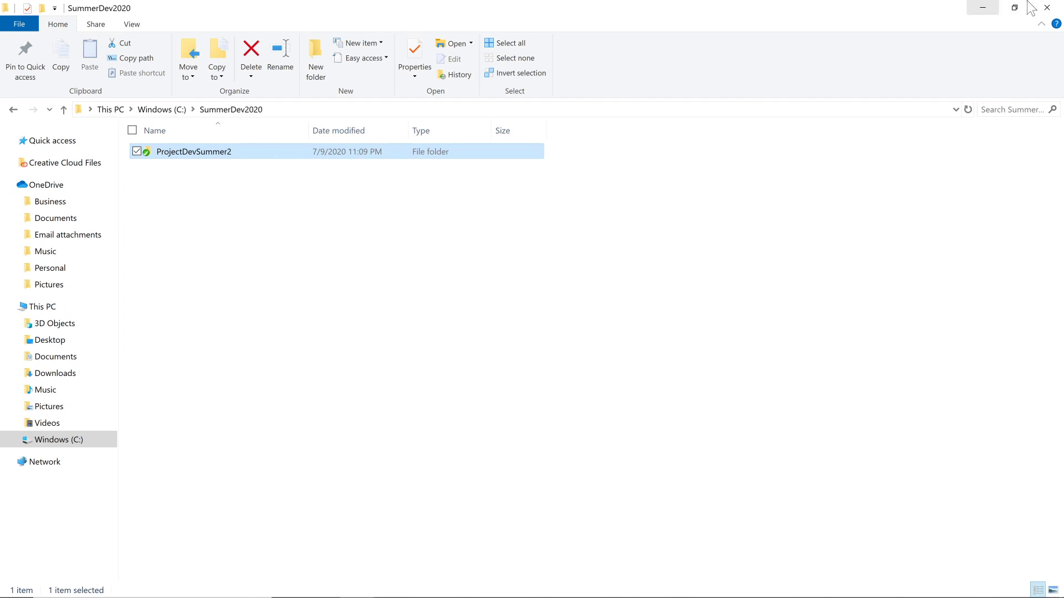
click(1047, 8)
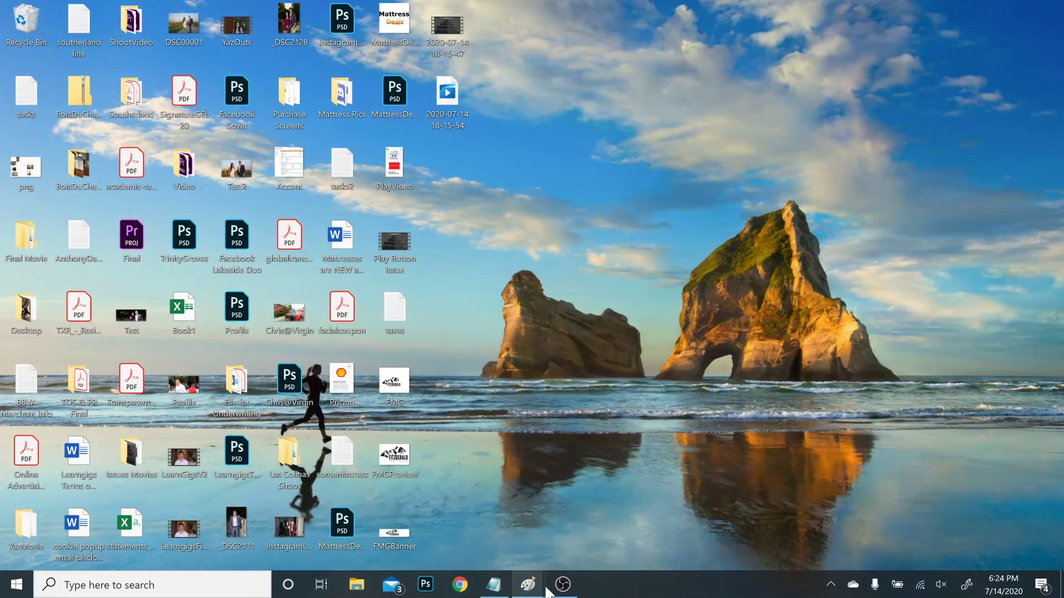
click(562, 585)
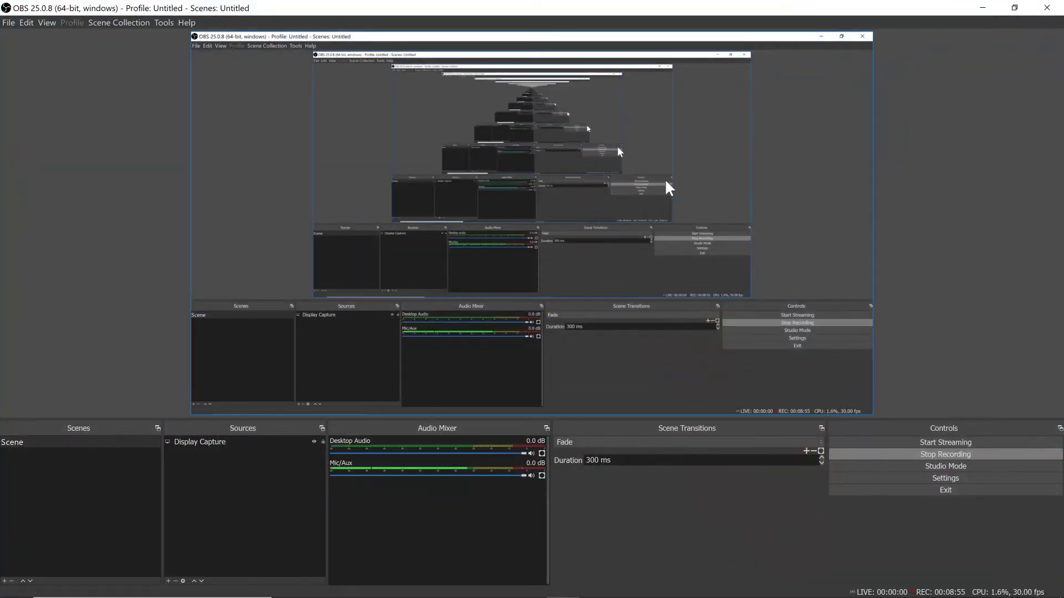